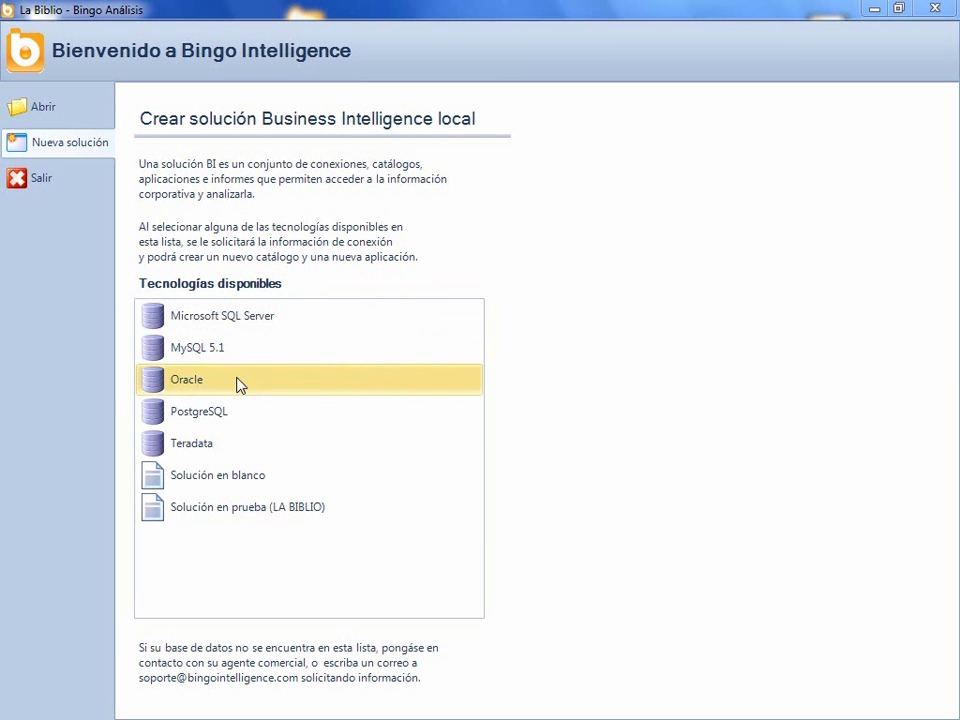
Start a Microsoft SQL Server solution with server JUNGLA\SQLEXPRESS, database BI_BIBLIO and schema dbo.
click(232, 317)
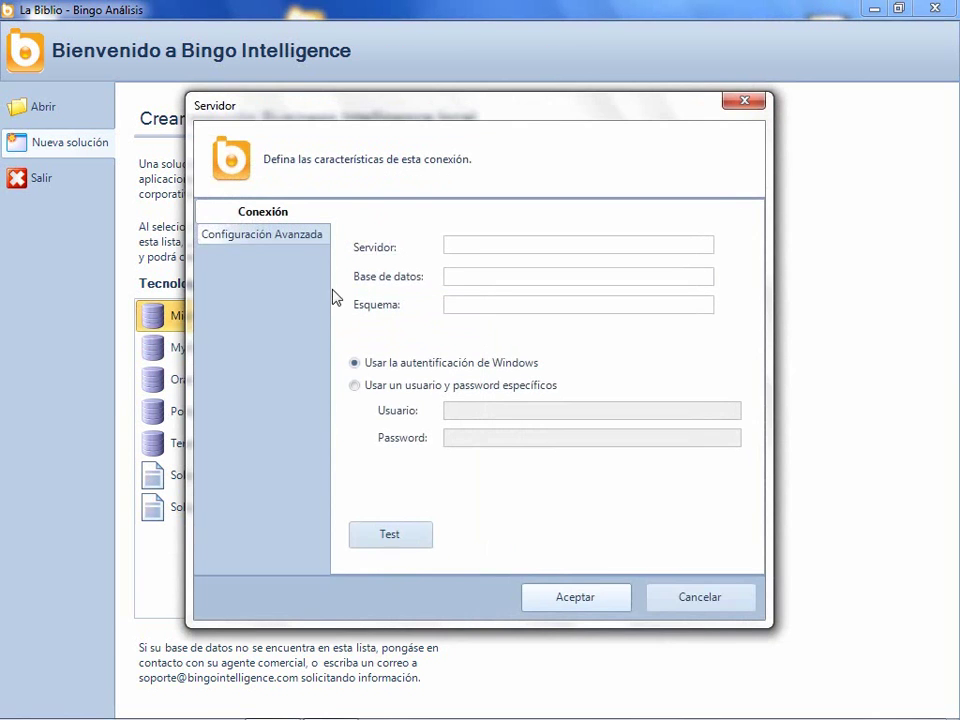
text(JUNGLA\SQLEXPRESS)
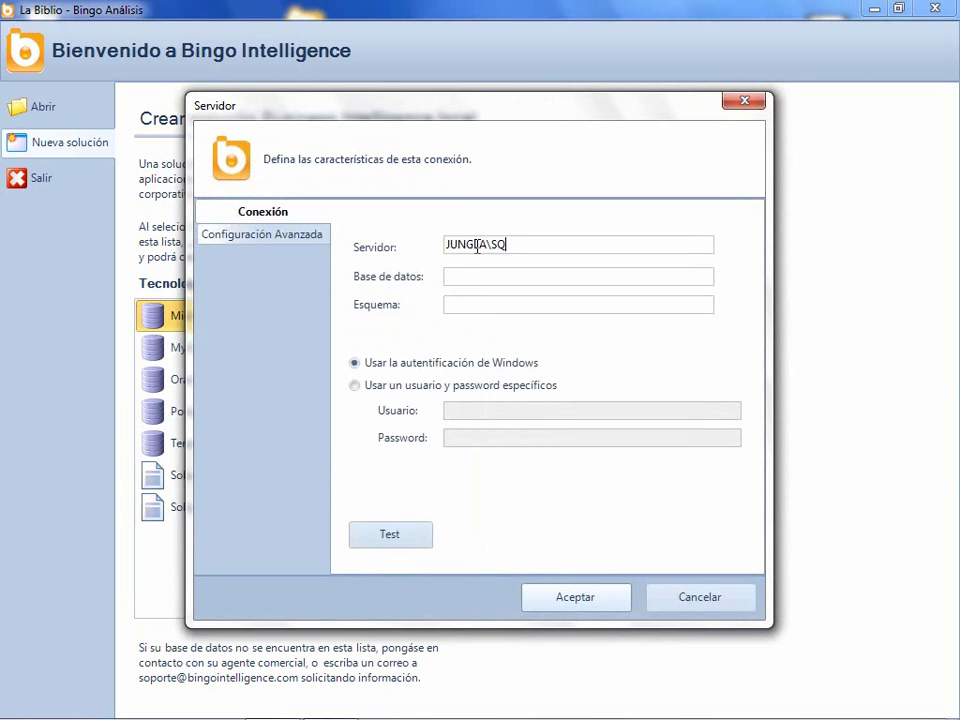
key(Tab)
text(BI_BIBLIO)
key(Tab)
text(dbo)
key(Tab)
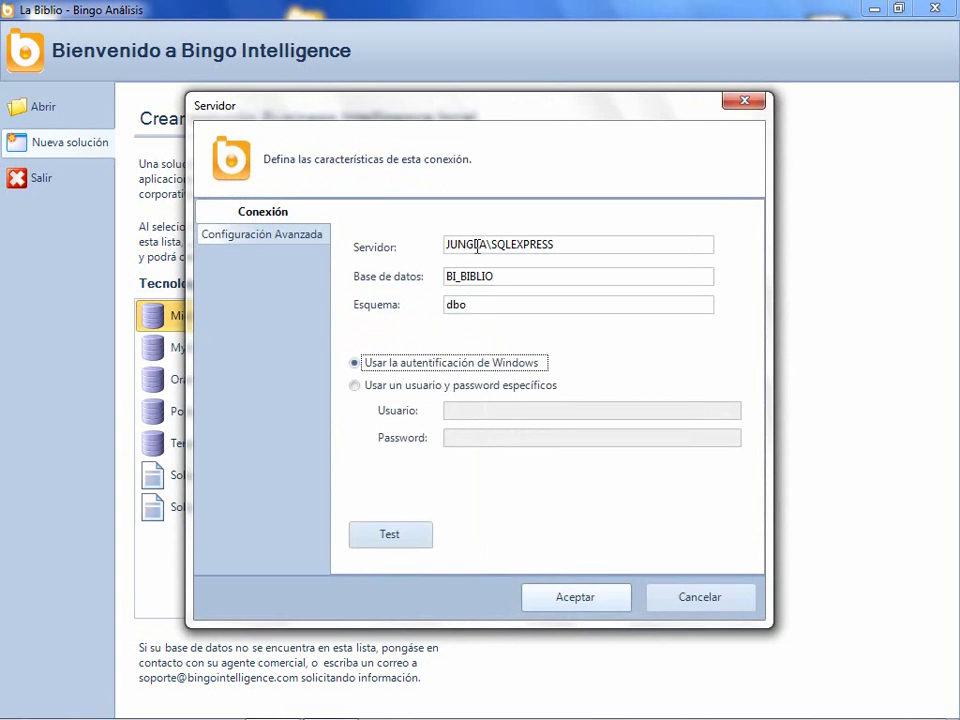
Use a specific login with user bingo and its password, test the connection and accept the server settings.
click(435, 388)
click(457, 412)
text(bingo)
click(450, 437)
text(********)
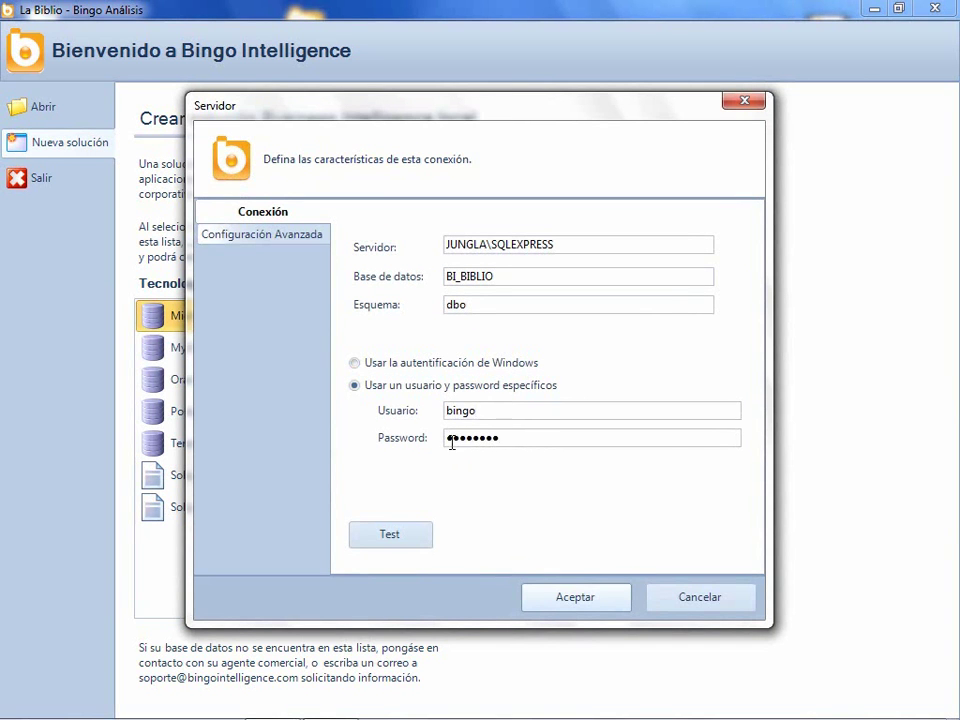
click(402, 530)
click(578, 398)
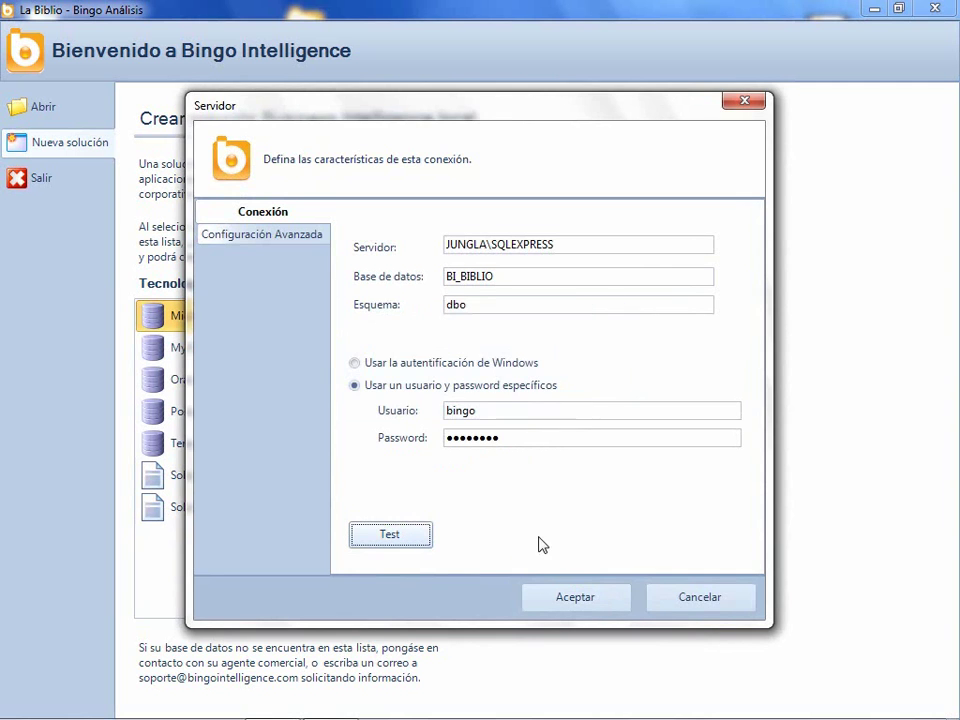
click(575, 597)
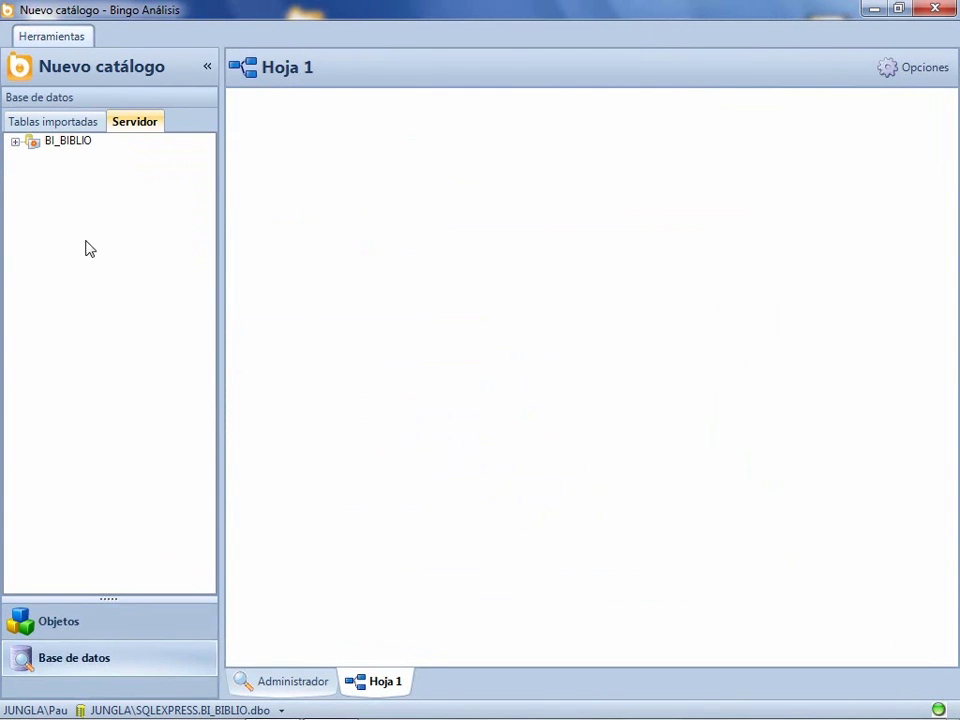
Place the LB_VENTAS and LB_TIEMPO tables from BI_BIBLIO on the sheet and relate LB_VENTAS.FECHA to LB_TIEMPO.FECHA.
click(15, 141)
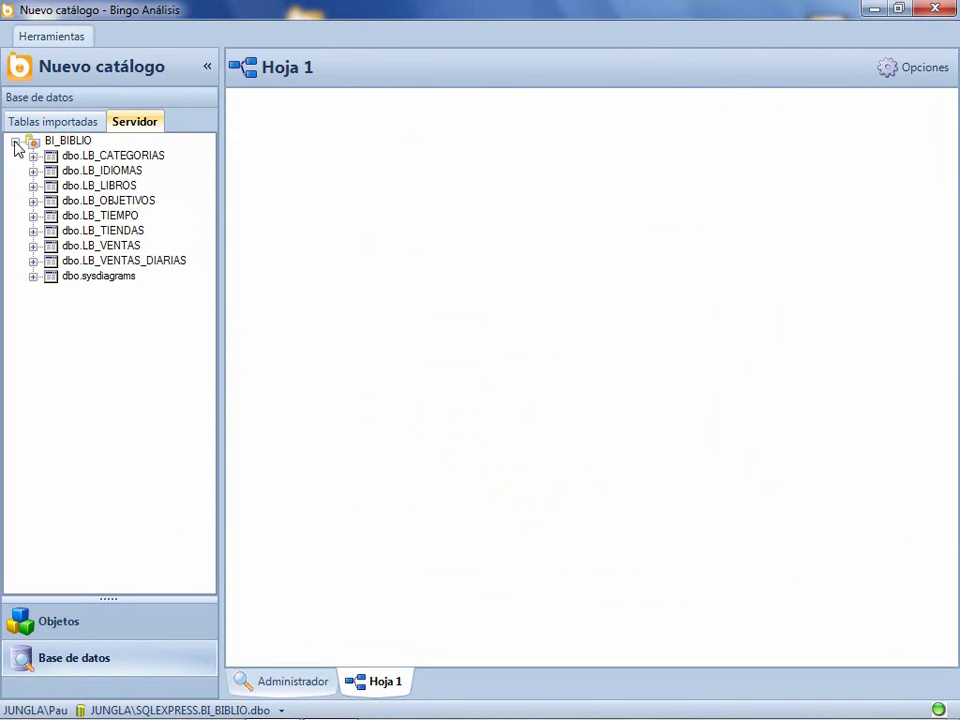
drag(82, 246, 665, 278)
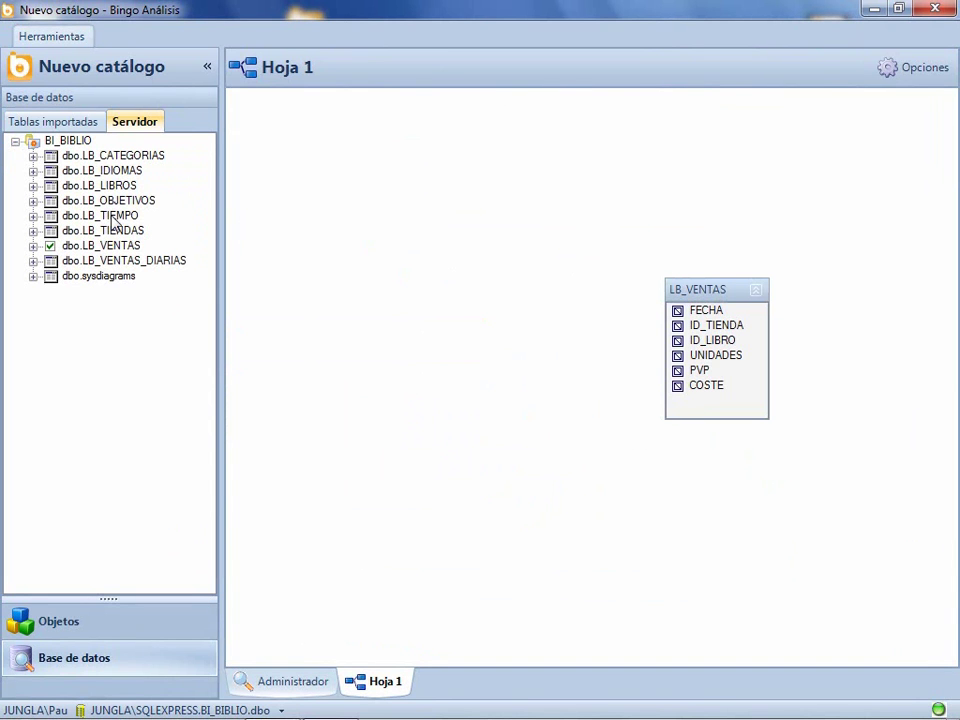
drag(88, 170, 808, 172)
drag(722, 315, 831, 207)
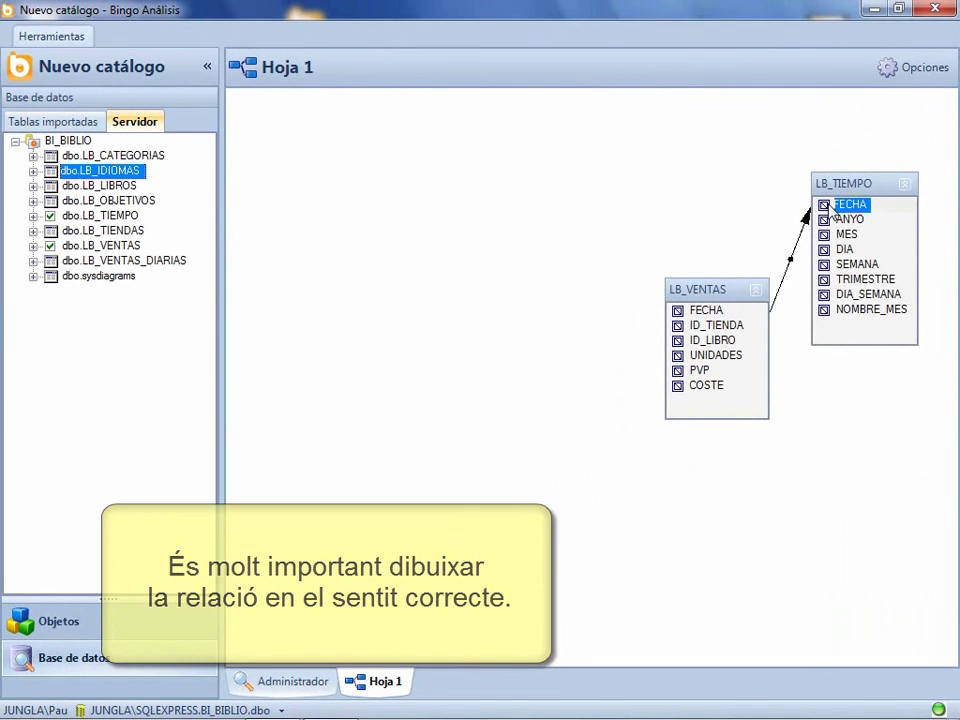
Review the definition of the relation between LB_VENTAS and LB_TIEMPO and accept it.
right_click(795, 264)
click(797, 274)
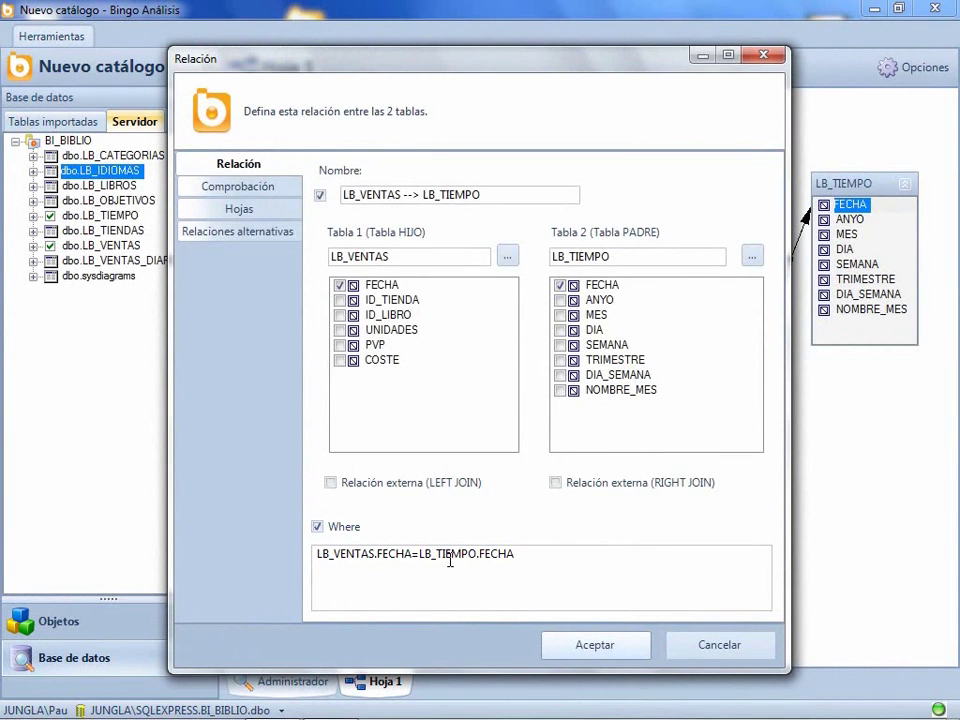
click(590, 645)
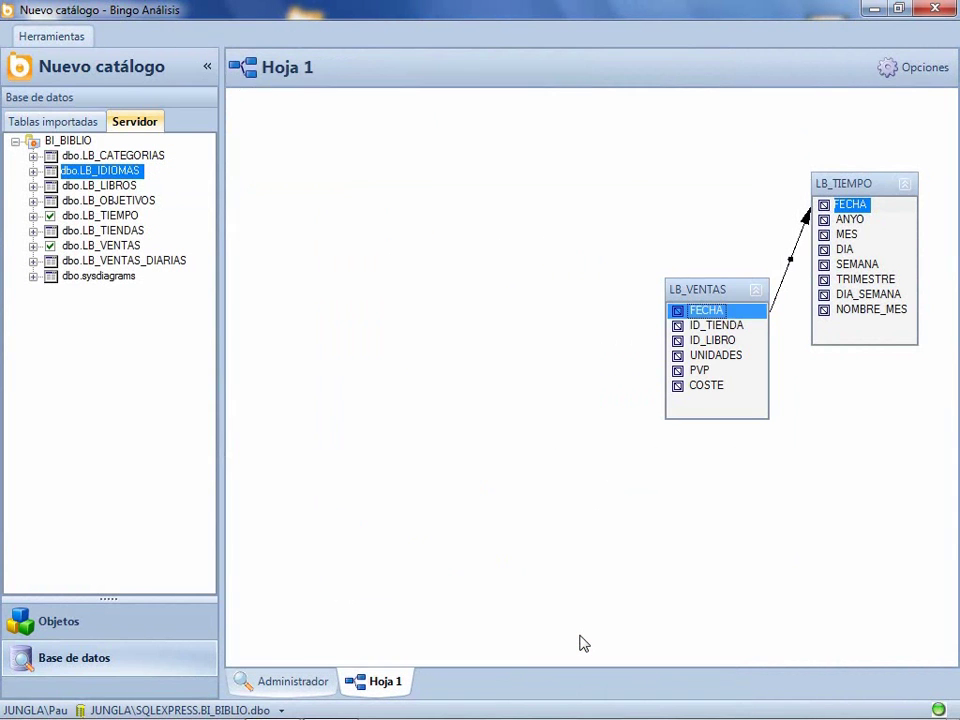
Add the LB_TIENDAS and LB_LIBROS tables to the sheet, relating LB_VENTAS to them by ID_TIENDA and ID_LIBRO.
drag(128, 231, 826, 413)
drag(714, 327, 848, 450)
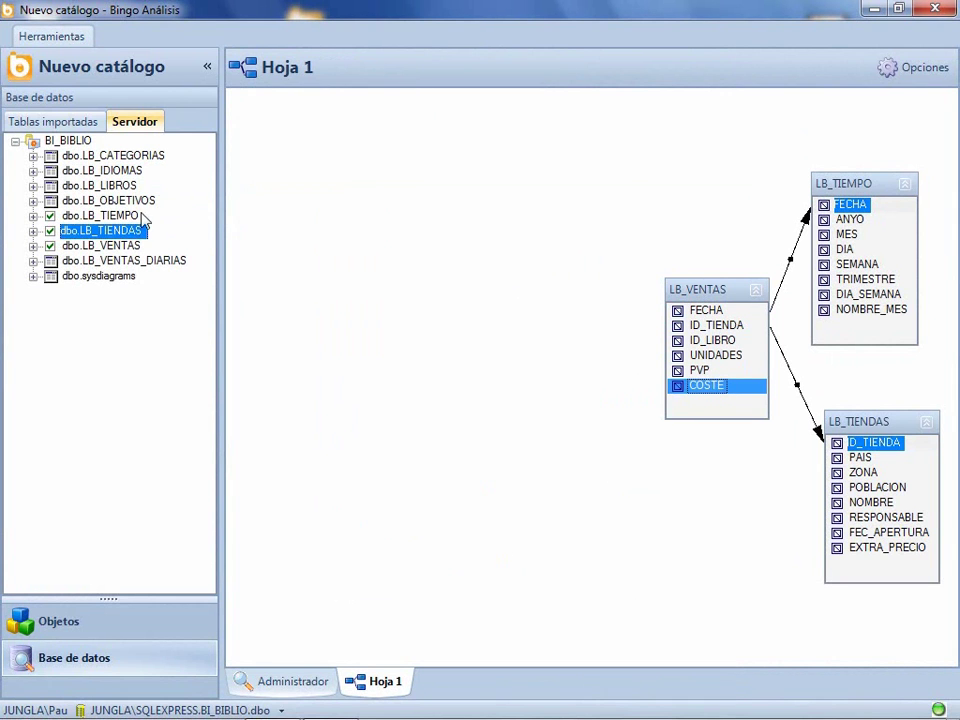
drag(108, 190, 490, 314)
drag(712, 340, 560, 345)
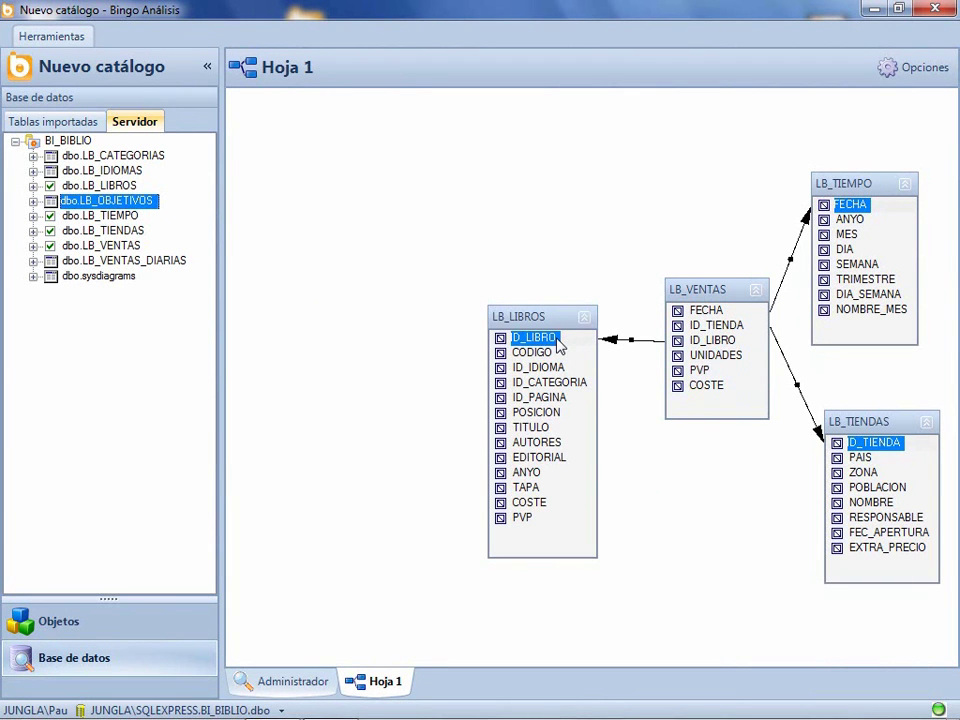
Add the LB_IDIOMAS and LB_CATEGORIAS tables, relating LB_LIBROS to them by ID_IDIOMA and ID_CATEGORIA.
drag(122, 175, 316, 209)
drag(520, 366, 378, 240)
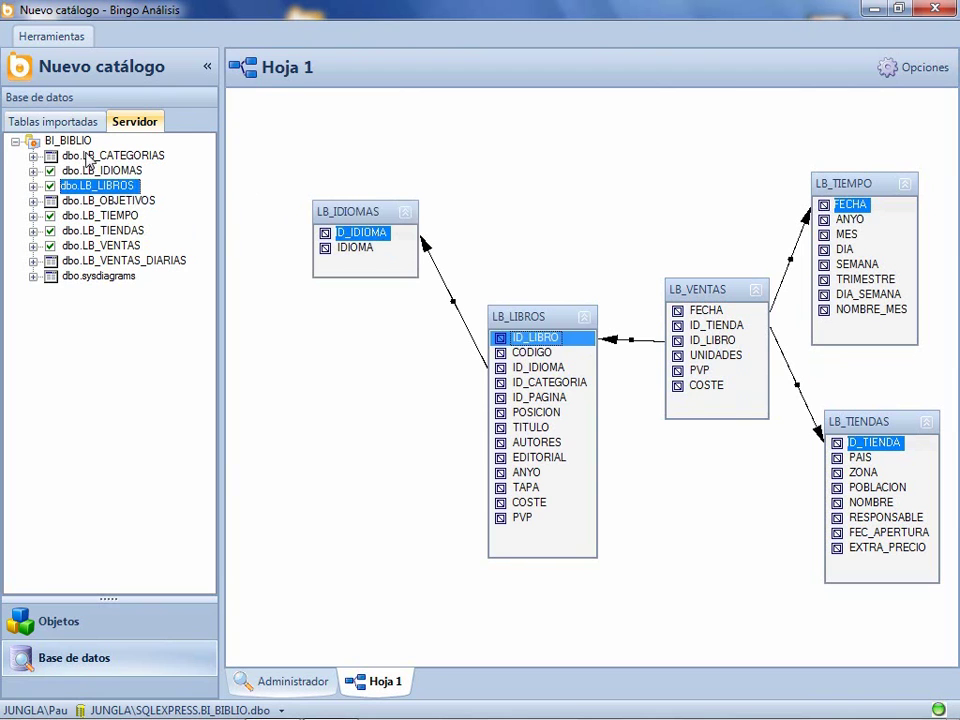
drag(88, 156, 284, 389)
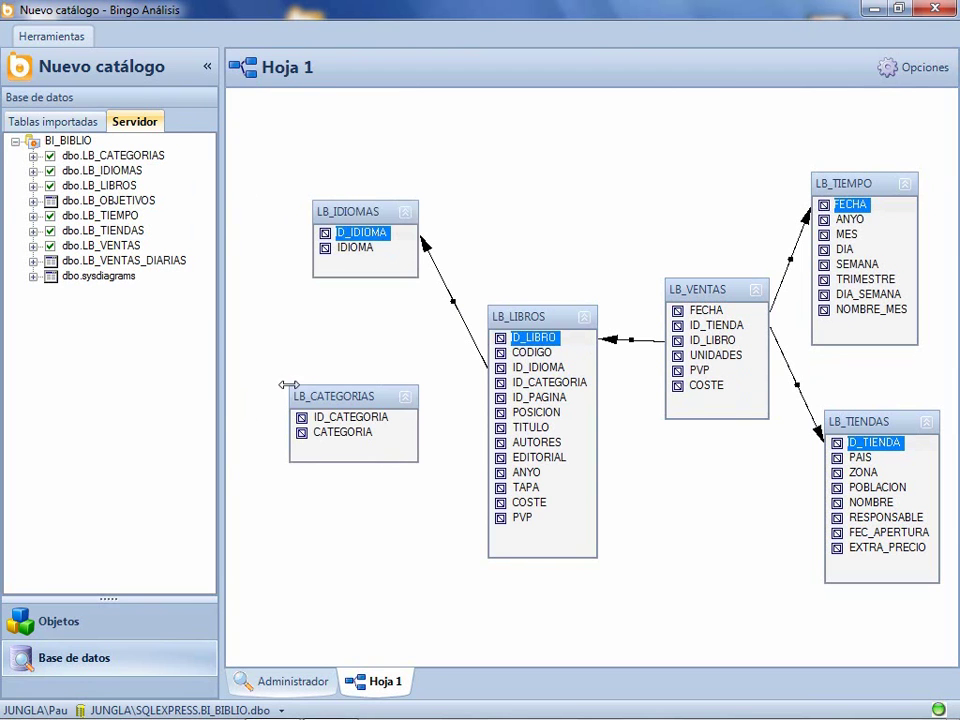
drag(553, 385, 393, 420)
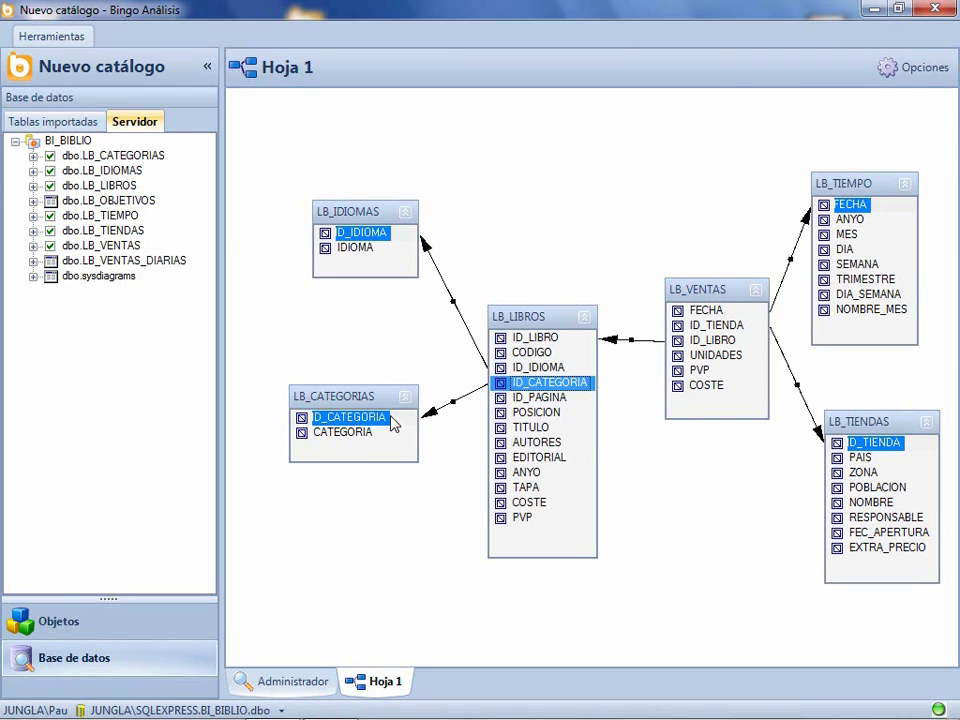
Create an object folder from the LB_TIENDAS table and rename it Tiendas.
click(111, 622)
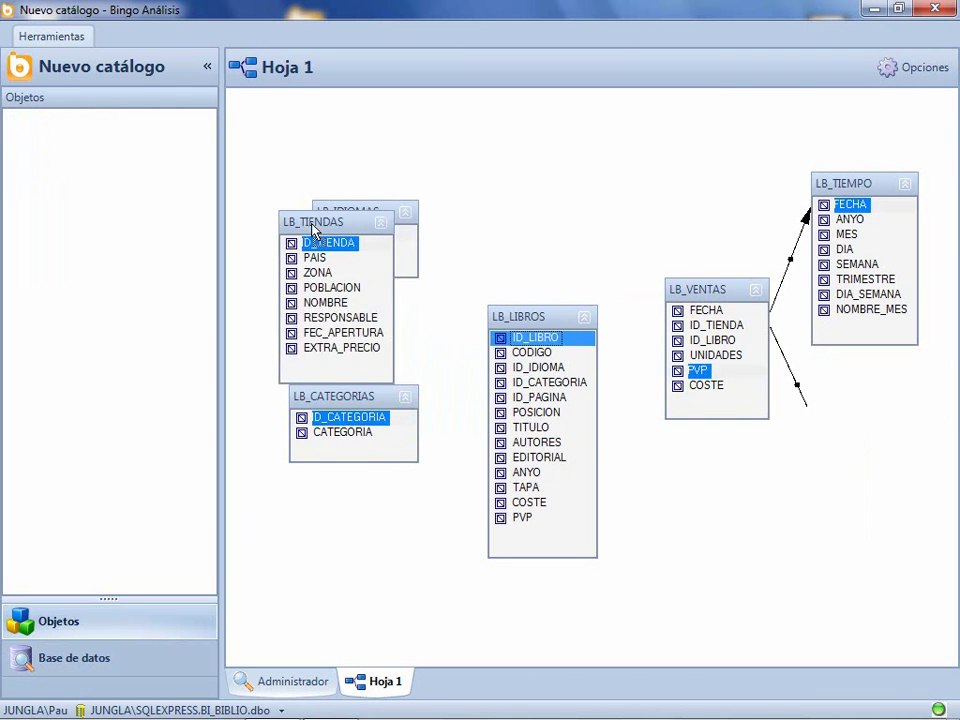
click(14, 116)
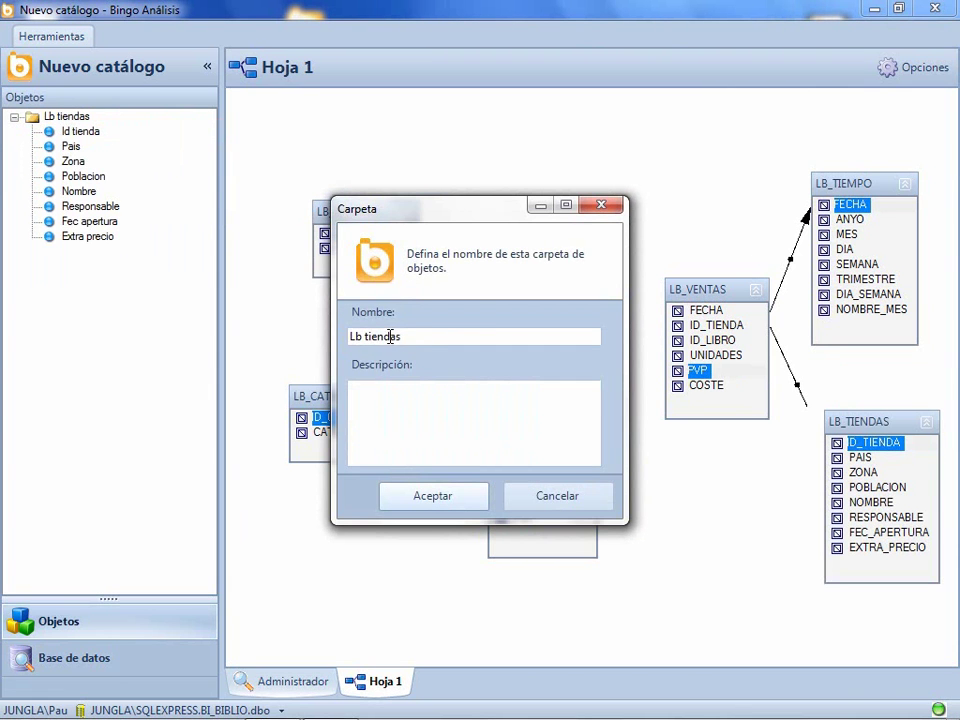
key(ctrl+a)
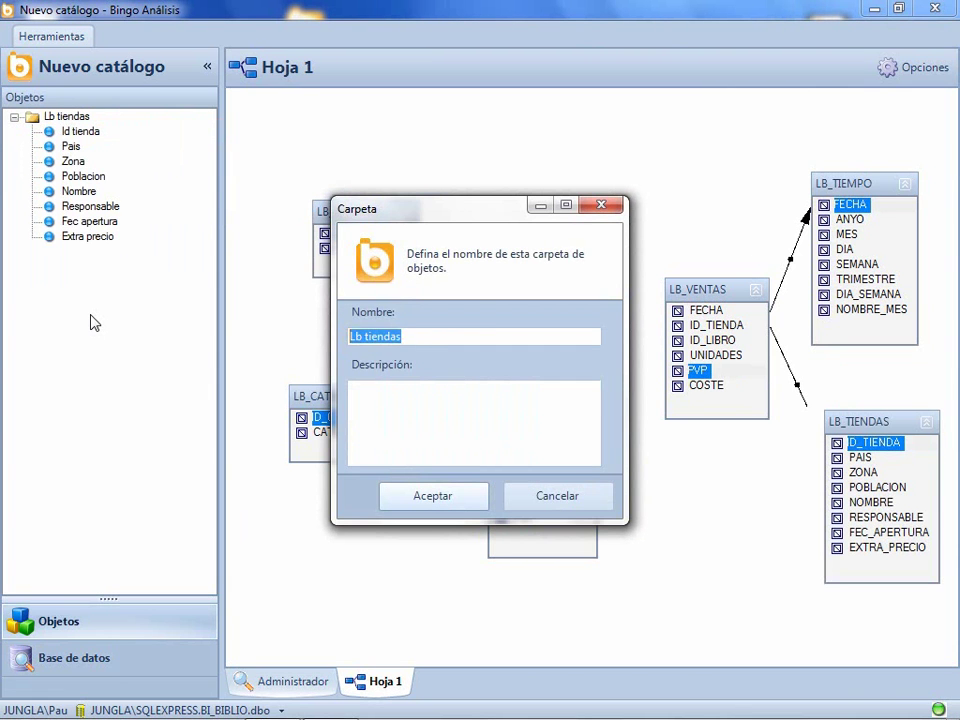
text(Tiendas)
key(Return)
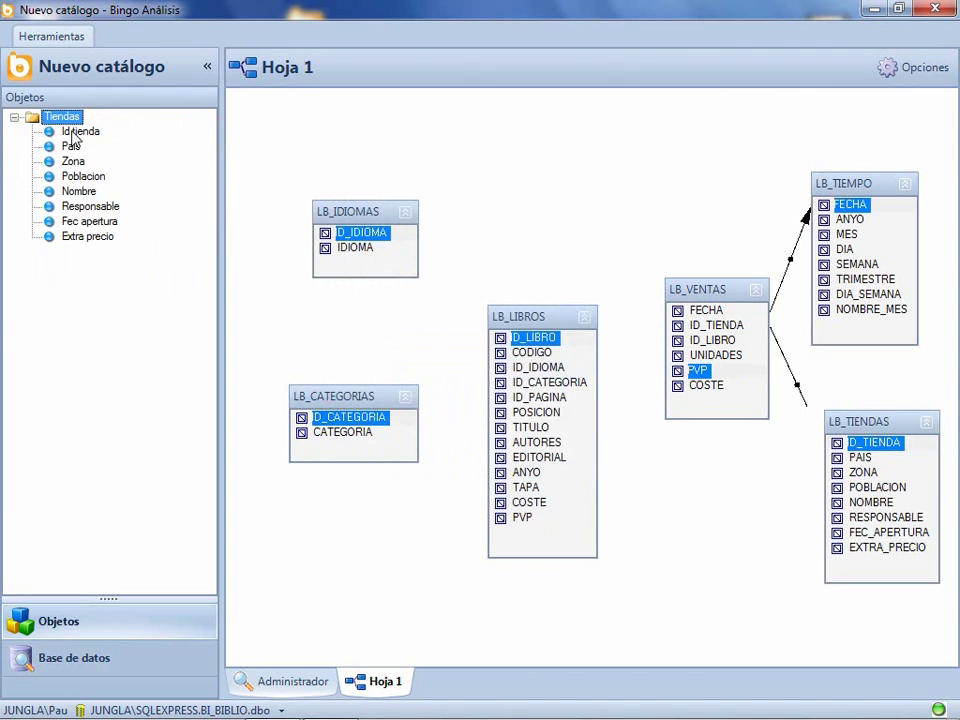
Delete the Id tienda object from the Tiendas folder and rename Pais as País.
right_click(62, 117)
click(124, 245)
key(Down)
key(F2)
text(País)
key(Return)
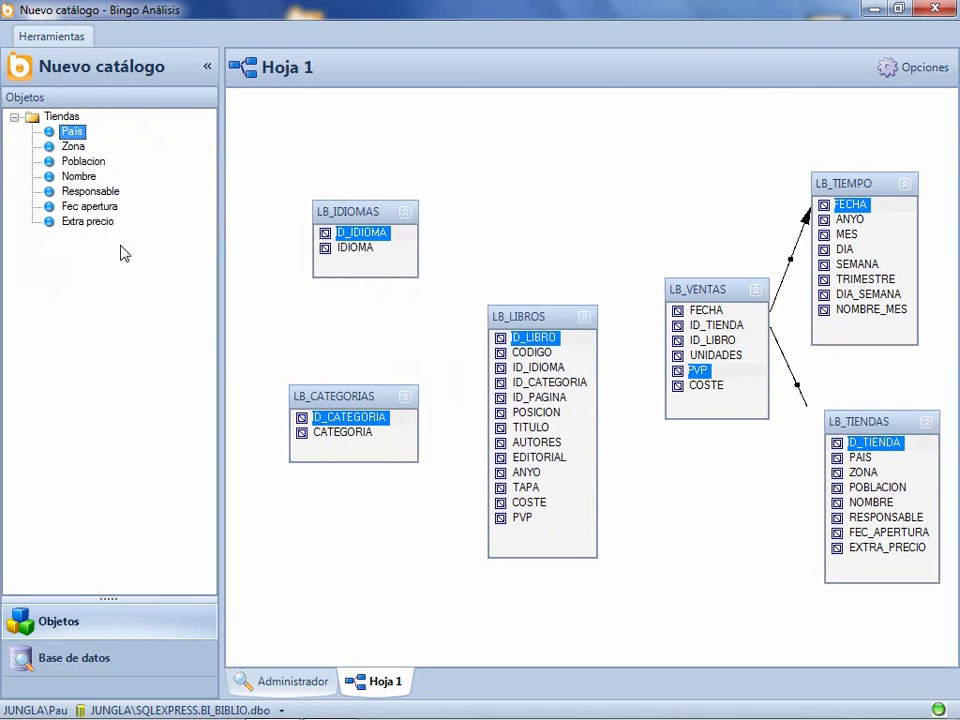
In the Tiendas folder, rename Poblacion as Población, Nombre as Tienda and Responsable as Responsable comercial.
key(Down)
key(Down)
key(F2)
text(Población)
key(Return)
key(Down)
key(F2)
text(Tienda)
key(Return)
key(Down)
key(F2)
text(Responsable comercial)
key(Return)
Rename Fec apertura as Fecha de apertura and delete the Extra precio object from the Tiendas folder.
key(Down)
key(F2)
text(Fecha de apertu)
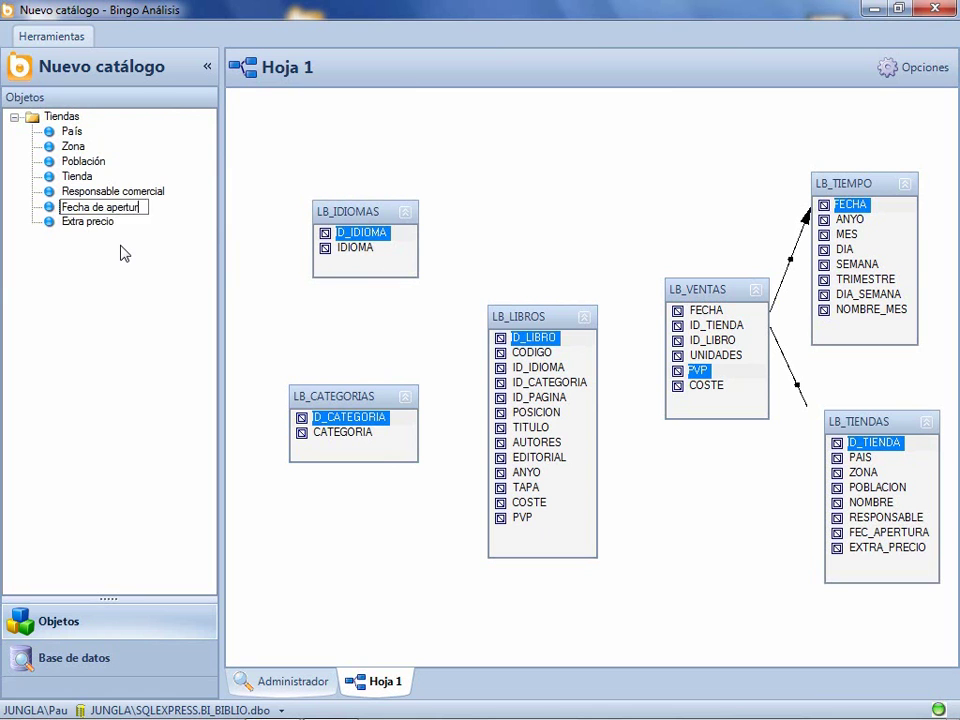
text(ra)
key(Return)
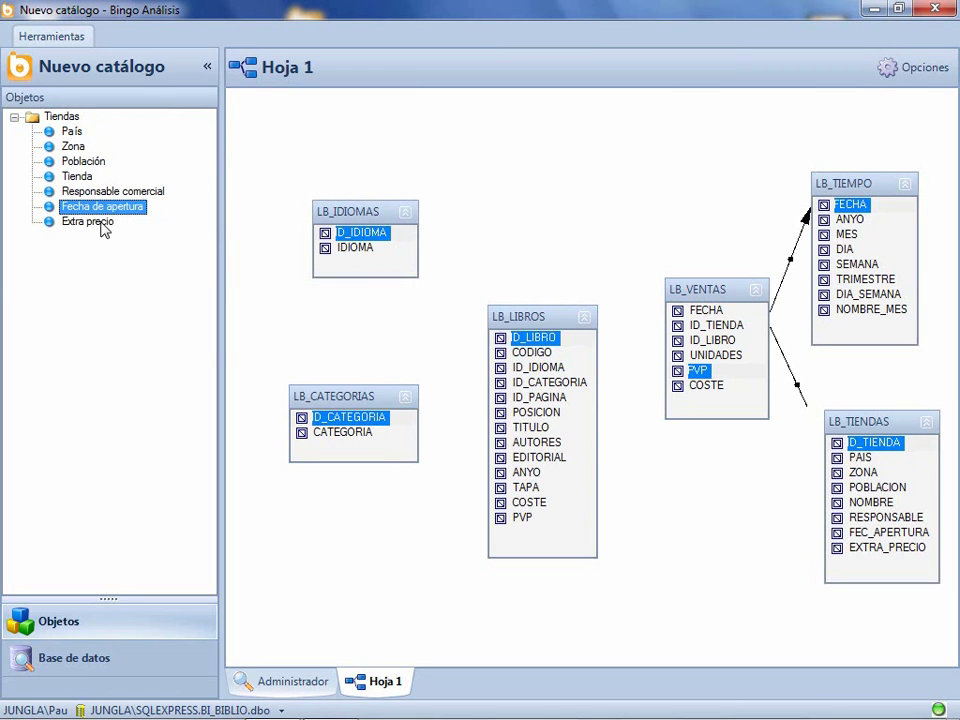
right_click(101, 226)
click(153, 336)
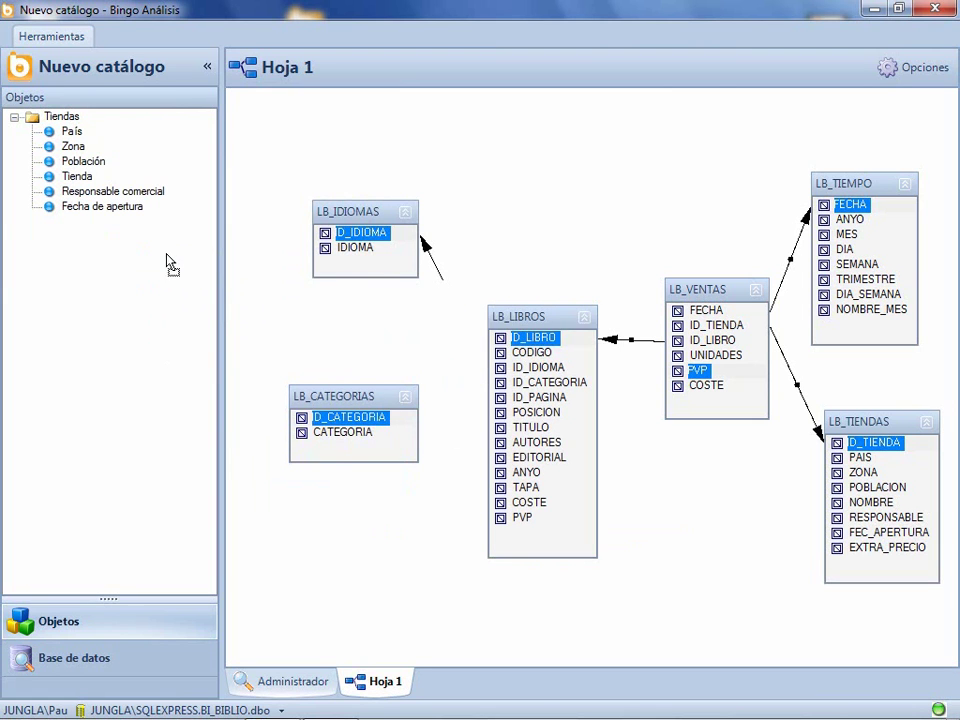
Create an object folder from the LB_LIBROS table and rename it Libros.
click(14, 222)
click(50, 221)
click(50, 221)
key(BackSpace)
text(Libros)
key(Return)
Delete the book ID object from the Libros folder and rename Codigo as Código del libro.
right_click(58, 237)
click(118, 353)
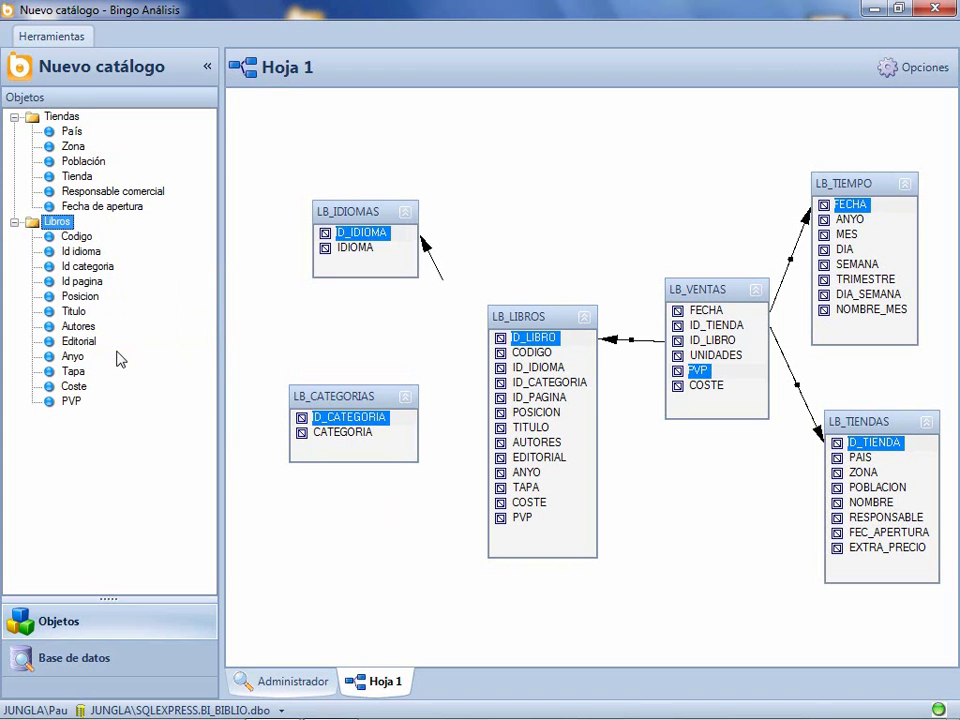
key(Down)
key(F2)
text(Código del libro)
key(Return)
Delete the Id idioma, Id categoria, Id pagina and Posicion objects from the Libros folder.
right_click(72, 256)
click(100, 366)
right_click(106, 254)
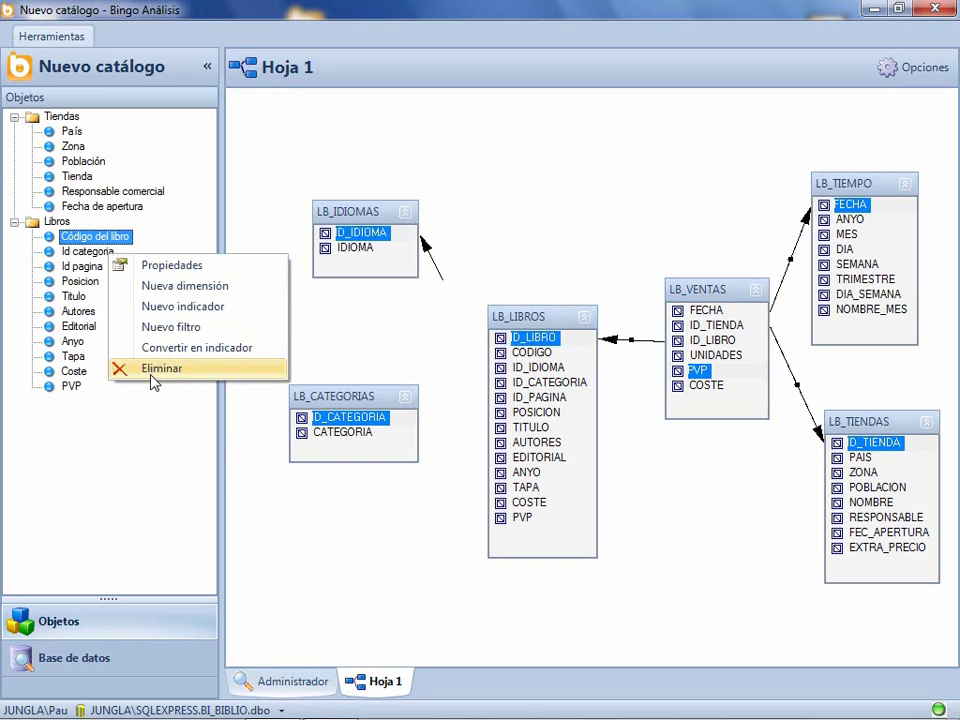
click(154, 368)
right_click(84, 252)
click(146, 368)
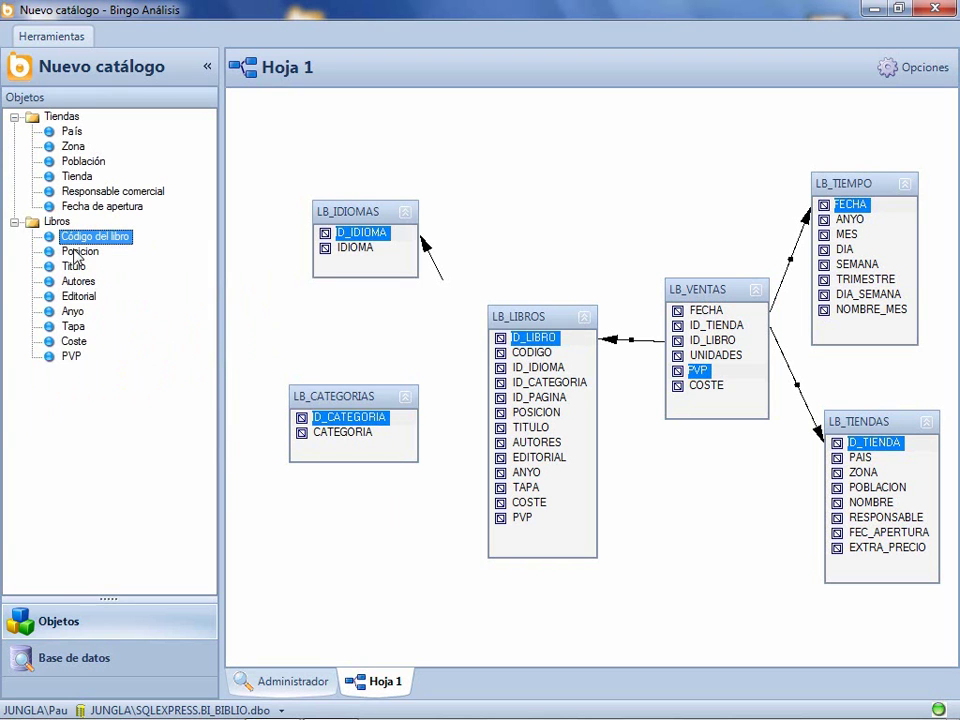
right_click(80, 252)
click(139, 369)
In the Libros folder, rename Titulo as Título and Anyo as Año publicación.
click(76, 252)
click(78, 255)
text(Título)
key(Return)
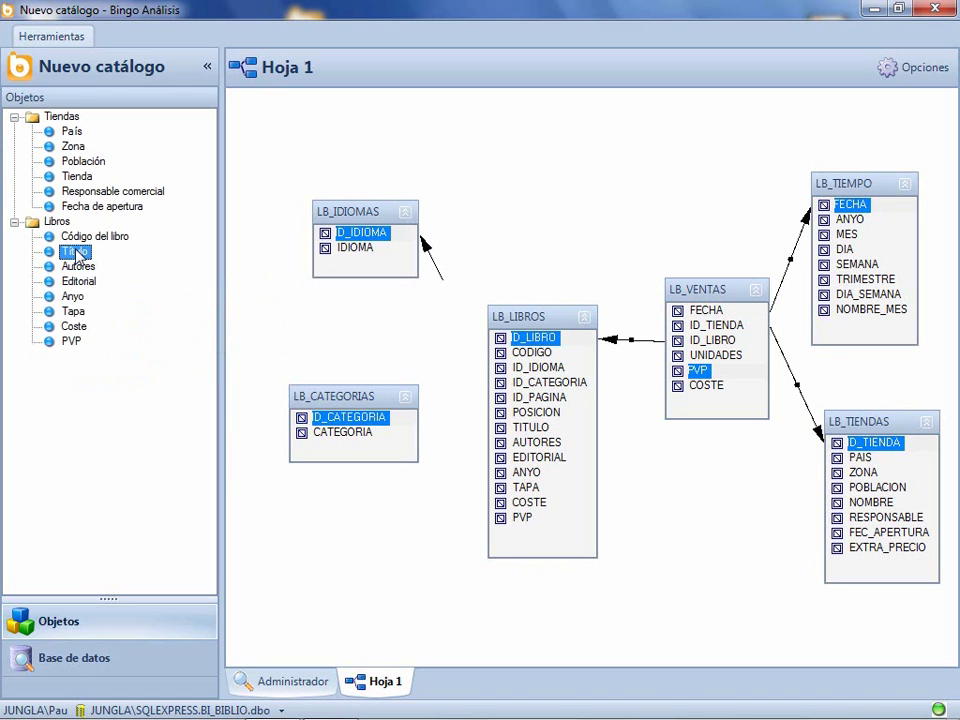
click(72, 296)
click(72, 296)
text(Año publicación)
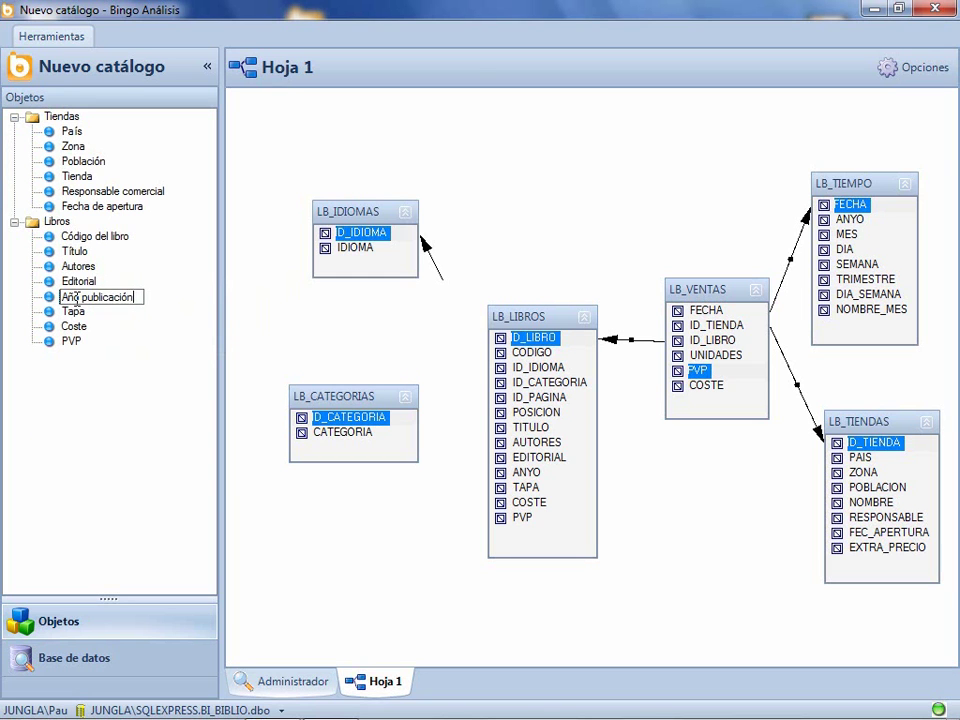
key(Return)
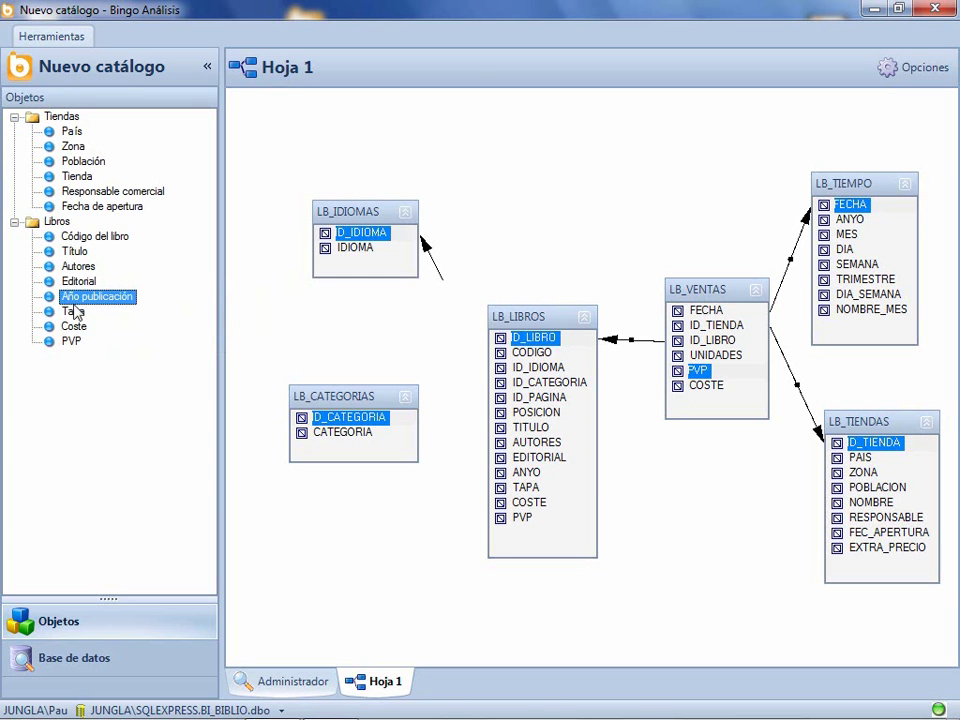
Delete the Tapa, Coste and PVP objects from the Libros folder.
right_click(76, 313)
click(129, 428)
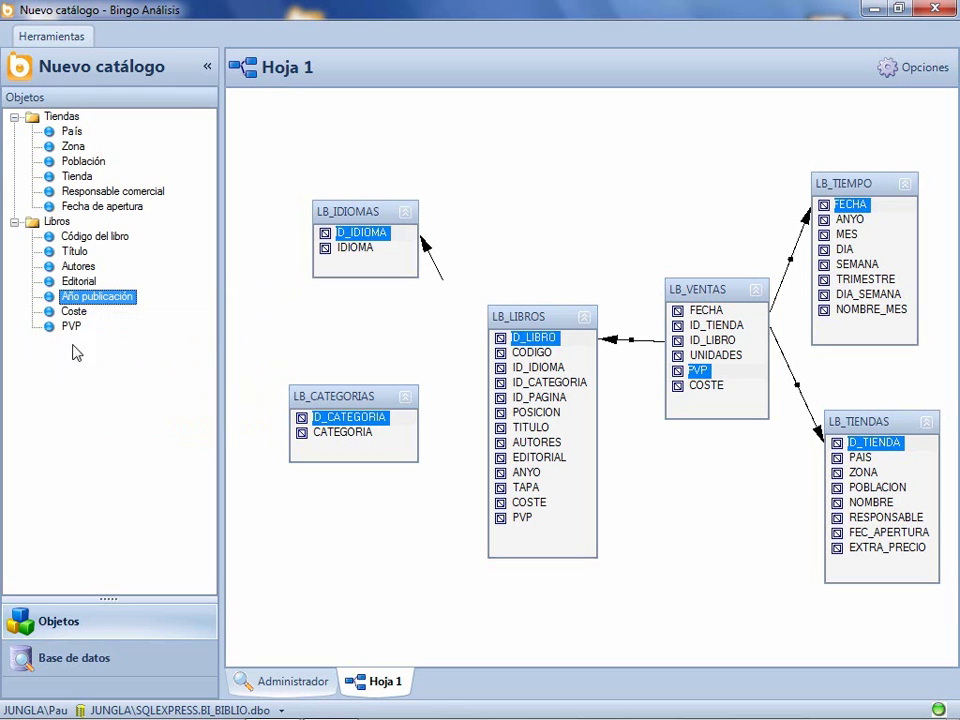
right_click(76, 318)
click(129, 428)
right_click(78, 312)
click(130, 428)
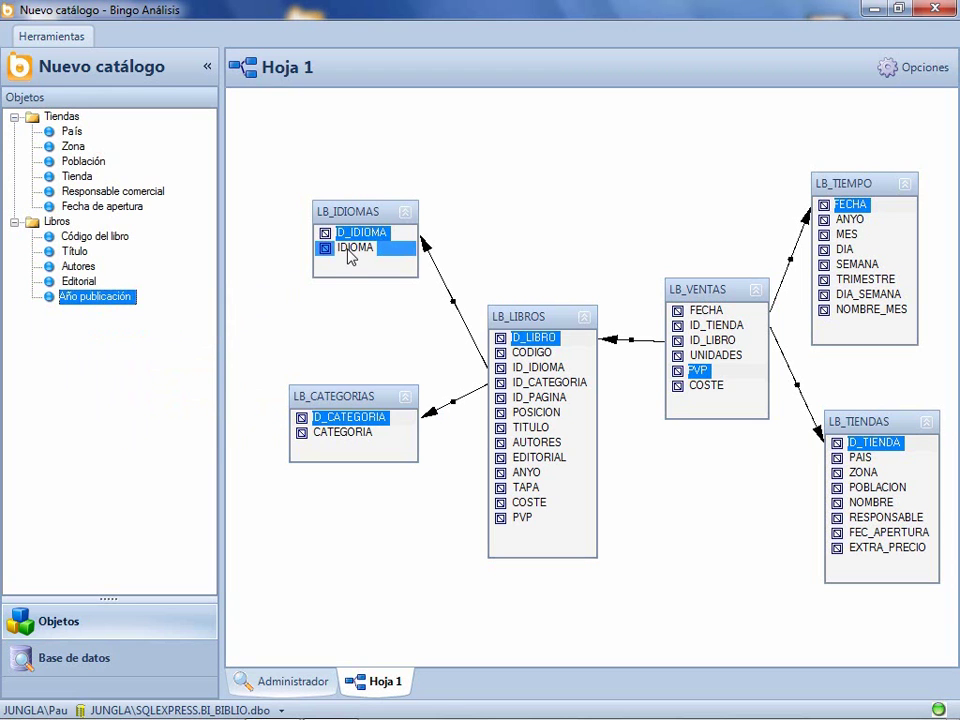
Add the IDIOMA field of LB_IDIOMAS and the CATEGORIA field of LB_CATEGORIAS to the Libros folder, placing both after Año publicación.
click(137, 225)
drag(140, 232, 140, 233)
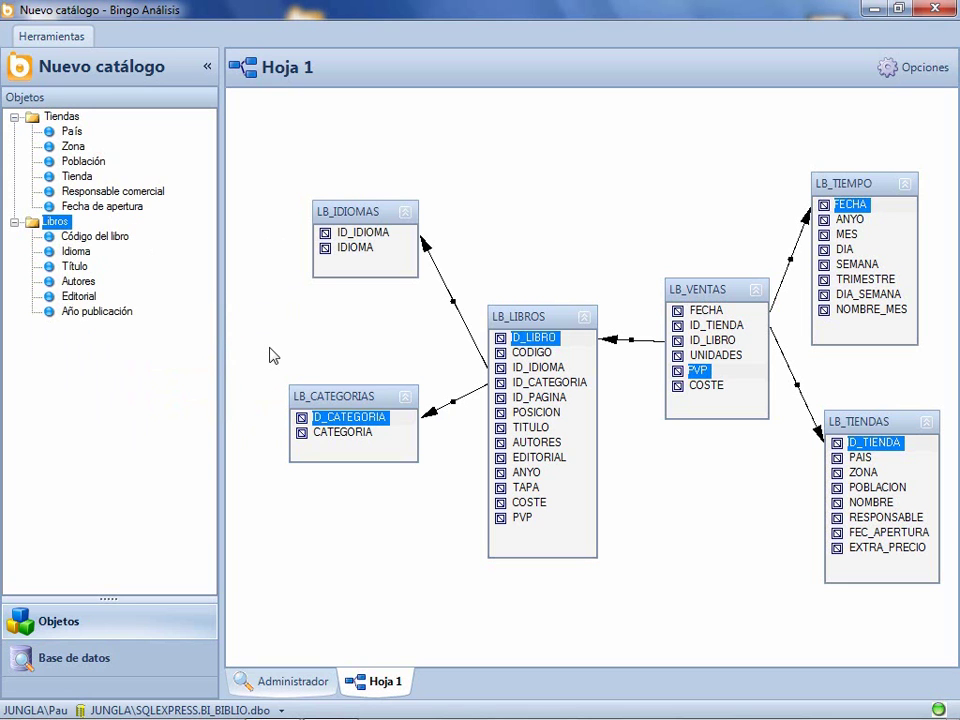
drag(341, 438, 88, 324)
drag(66, 255, 80, 333)
Rename the Categoria object in the Libros folder as Categoría.
click(77, 328)
click(77, 329)
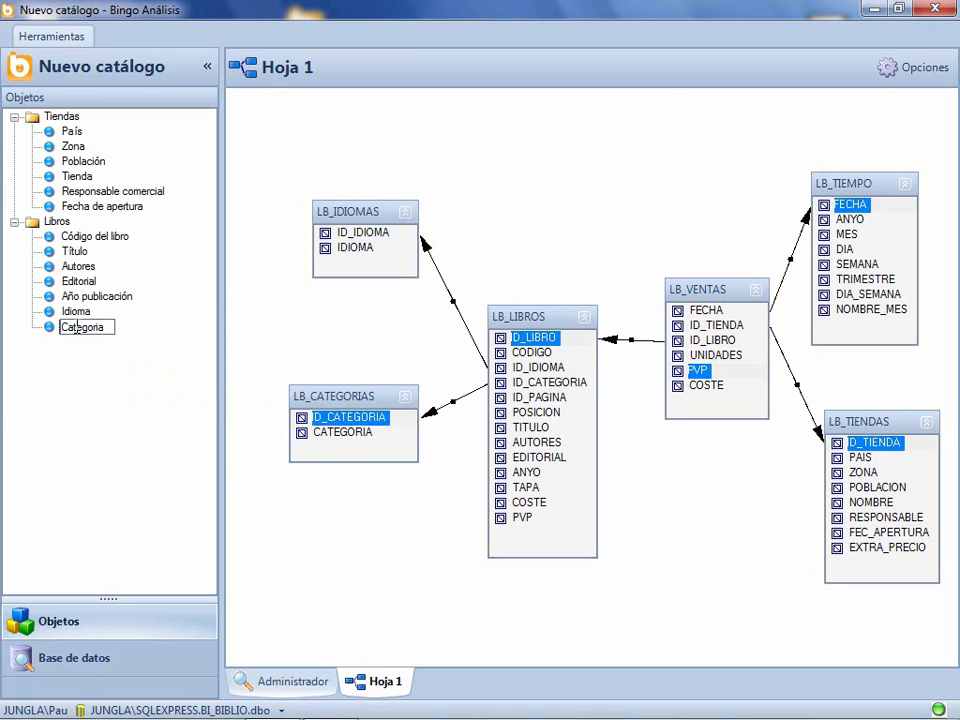
text(a)
key(Return)
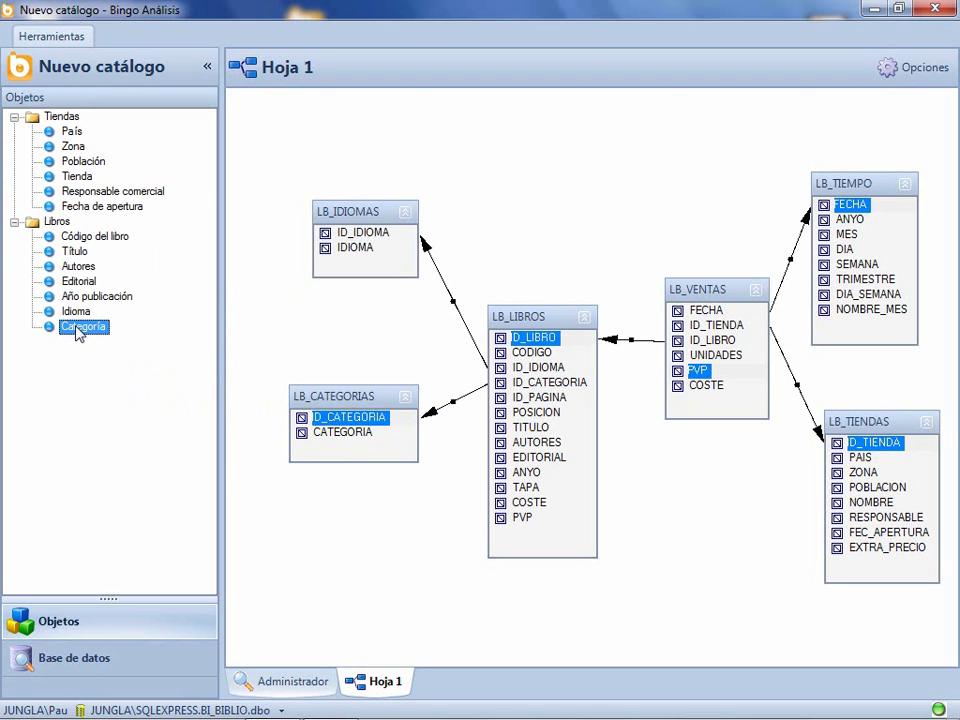
Collapse the Tiendas and Libros folders, add the LB_TIEMPO table to the objects as a folder and rename it Tiempo.
click(14, 116)
click(14, 131)
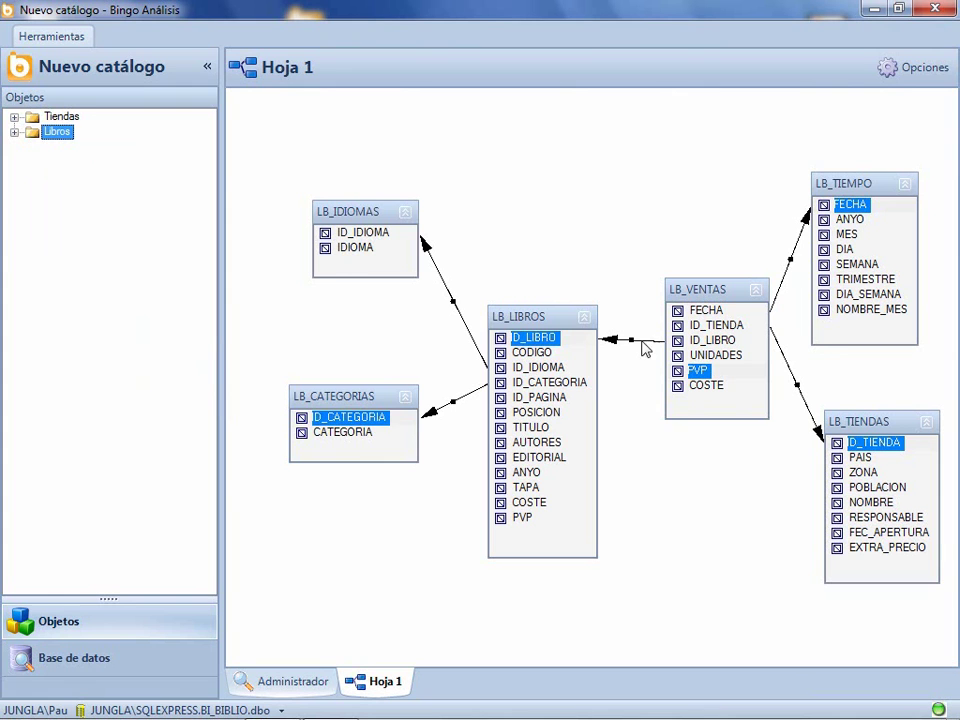
click(834, 199)
click(64, 149)
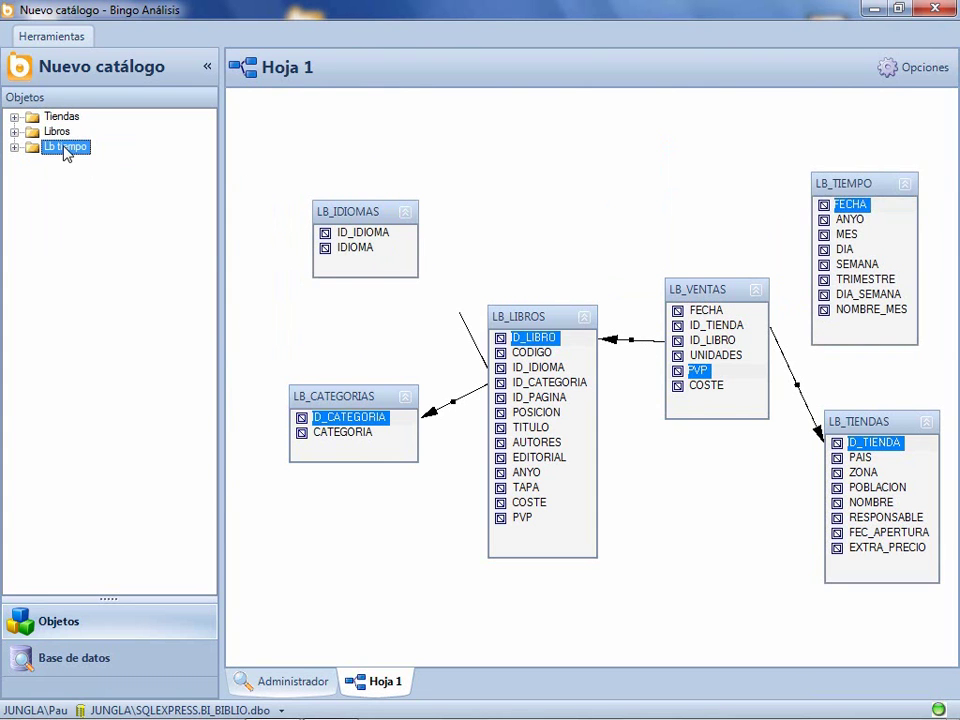
click(14, 147)
click(47, 153)
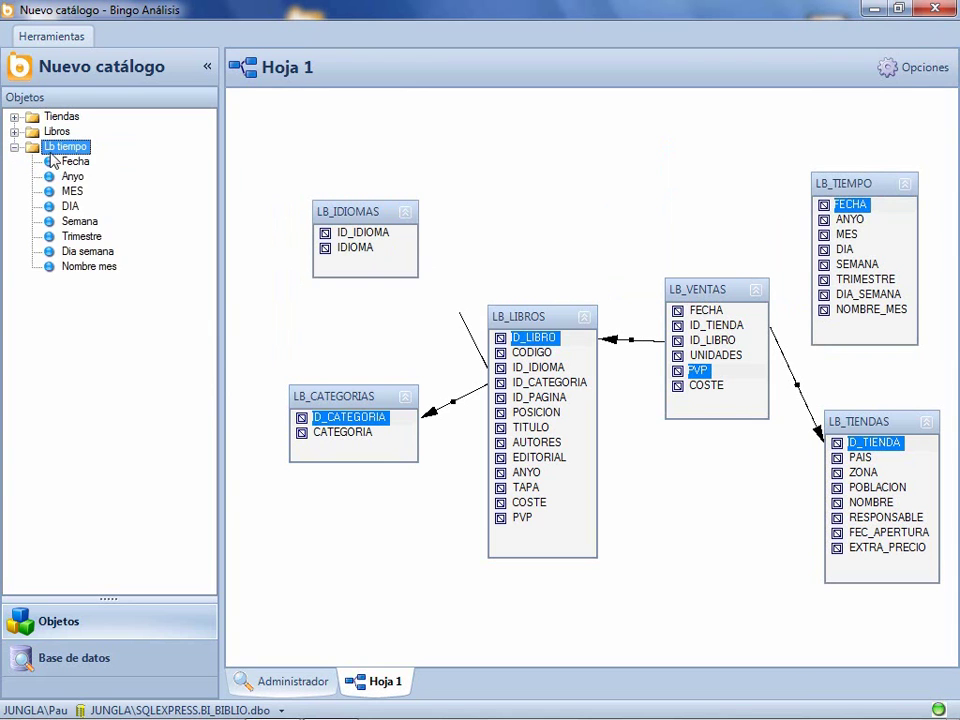
text(Tiempo)
key(Return)
In the Tiempo folder, rename Anyo as Año, MES as Número de mes and DIA as Día.
key(Down)
key(Down)
key(F2)
text(Año)
key(Return)
key(Down)
key(F2)
text(Múmero de mes)
key(Return)
key(Down)
key(F2)
text(Día)
key(Return)
Rename the Dia semana object in the Tiempo folder as Día de la semana.
key(Down)
key(Down)
key(Down)
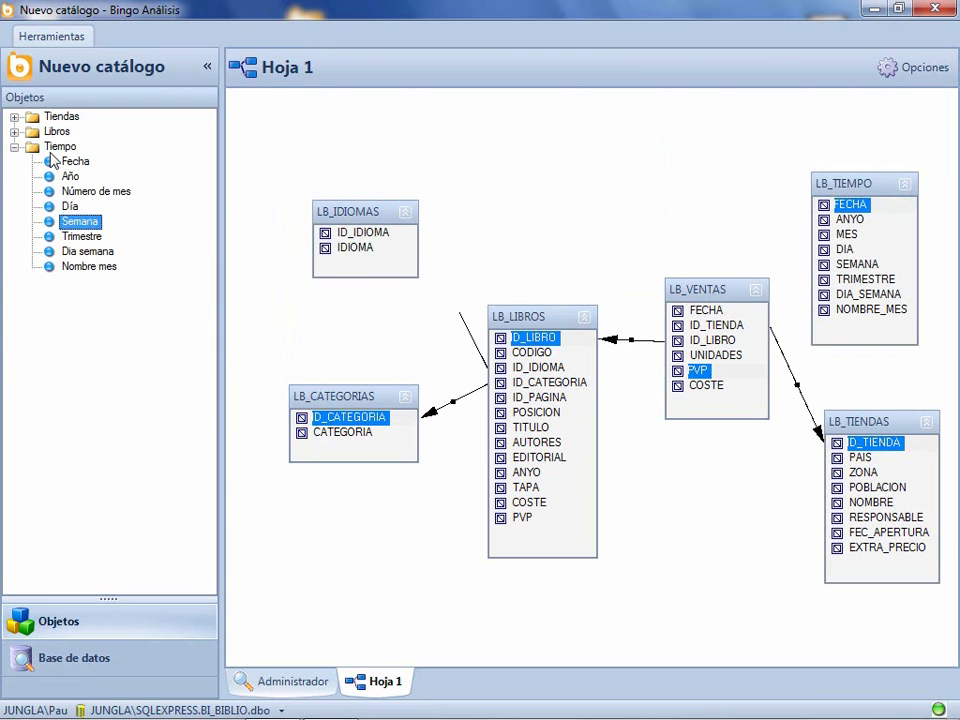
key(F2)
key(Right)
key(Delete)
text(´´i)
key(BackSpace)
key(BackSpace)
key(BackSpace)
text(ía de la)
key(BackSpace)
key(BackSpace)
key(BackSpace)
key(Return)
key(F2)
key(Left)
text(l)
key(Return)
Rename the Nombre mes object in the Tiempo folder as Mes.
click(90, 268)
key(F2)
text(Mes)
key(Return)
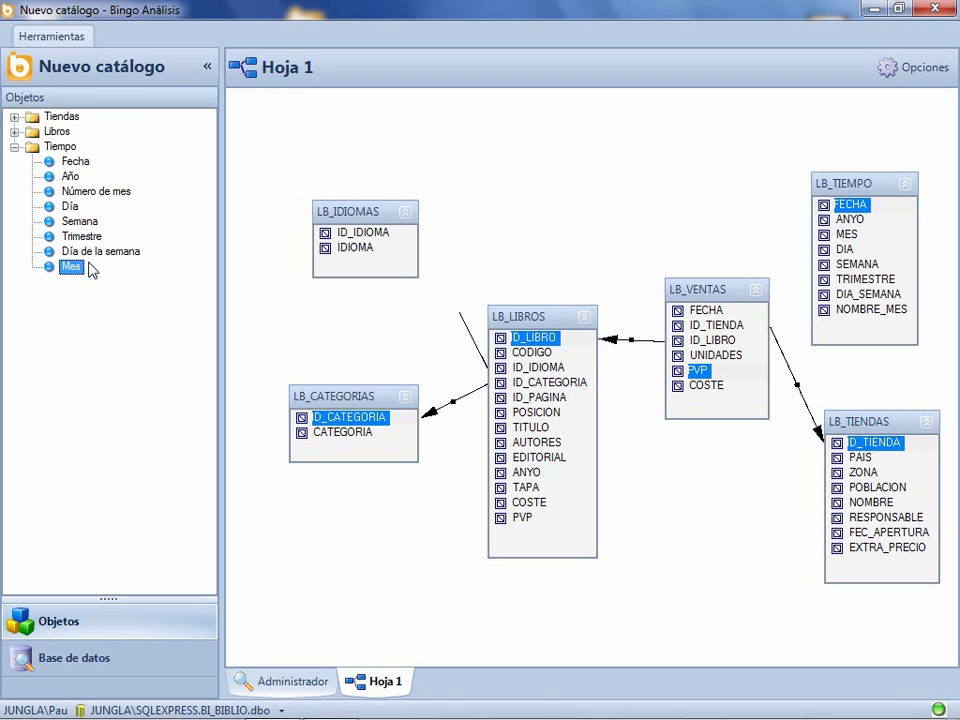
Reorder the Tiempo objects as Año, Trimestre, Mes, Semana, Fecha, Día, Día de la semana, and nest Número de mes under Mes.
drag(70, 168, 76, 240)
click(78, 182)
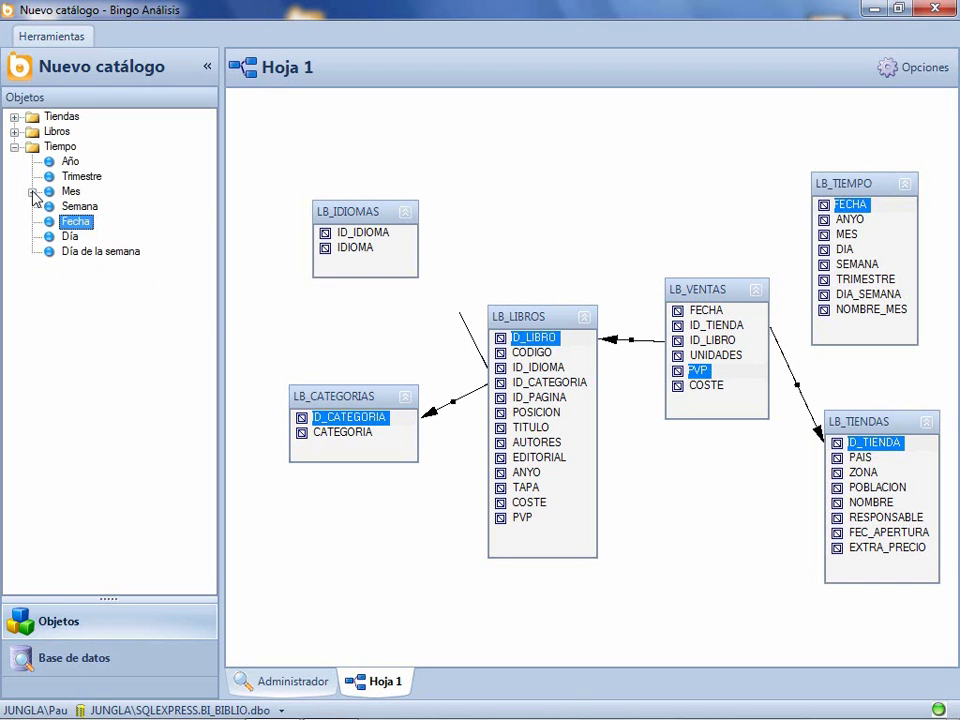
click(33, 192)
In the properties of the Mes object, turn off the automatic Order By and sort by LB_TIEMPO.MES.
right_click(73, 193)
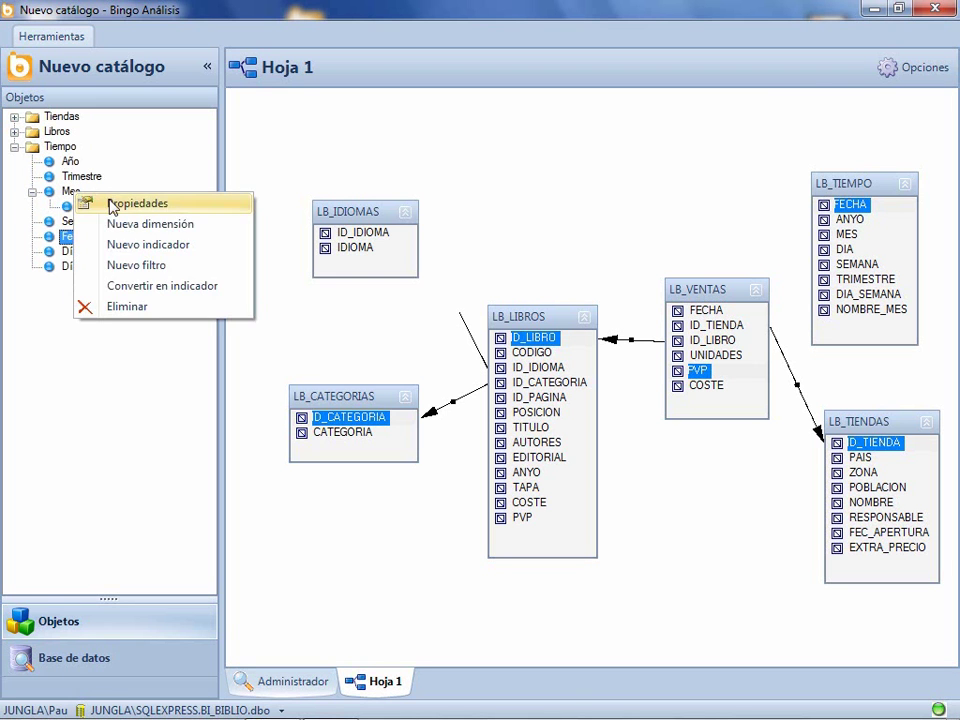
click(112, 207)
click(530, 560)
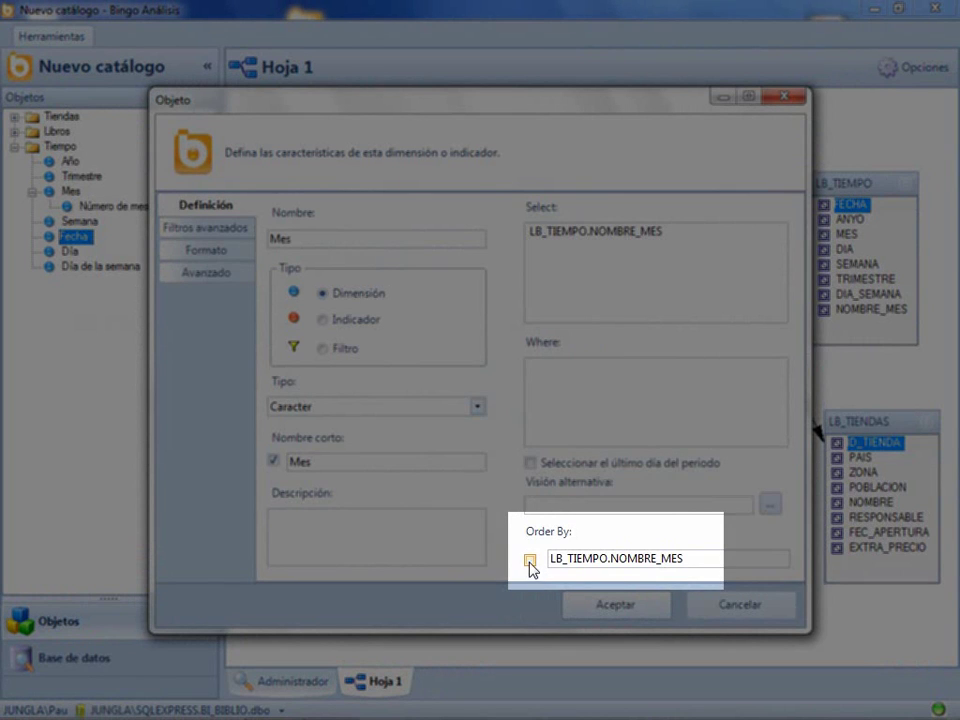
drag(612, 562, 661, 562)
key(BackSpace)
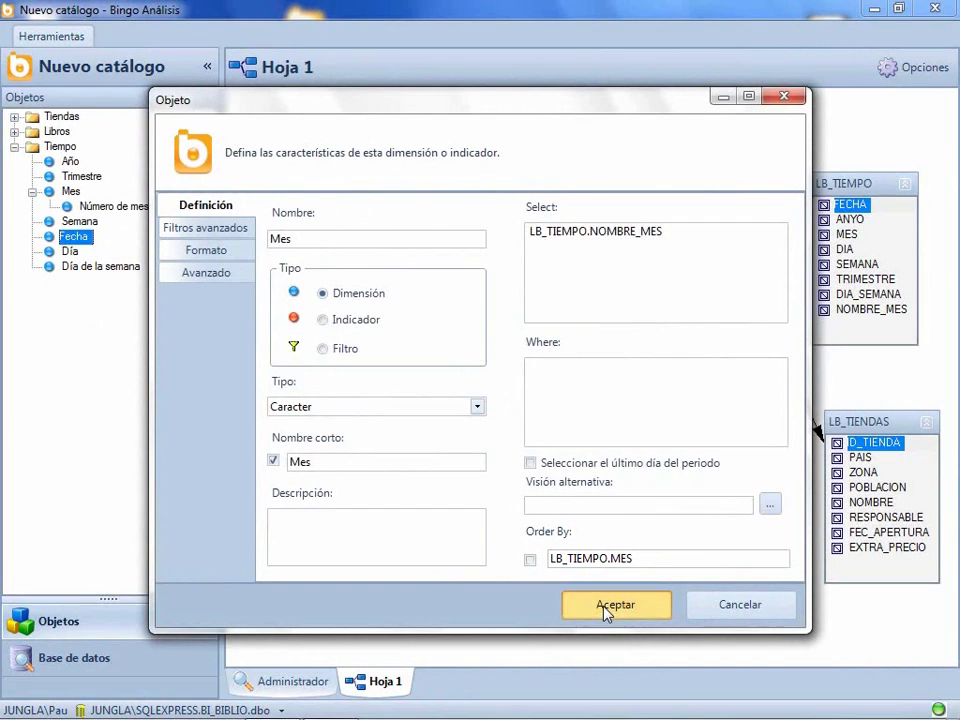
click(605, 610)
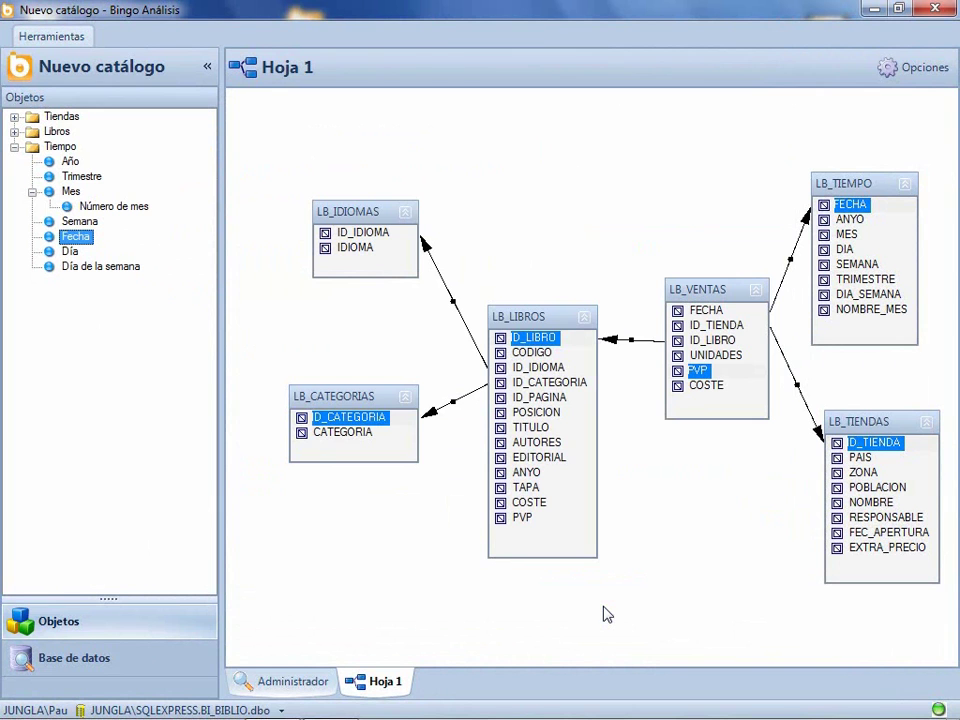
Add the LB_VENTAS table to the objects as a folder and delete its date, Id tienda and Id libro objects.
drag(688, 290, 70, 361)
click(14, 281)
right_click(64, 308)
click(112, 400)
right_click(88, 300)
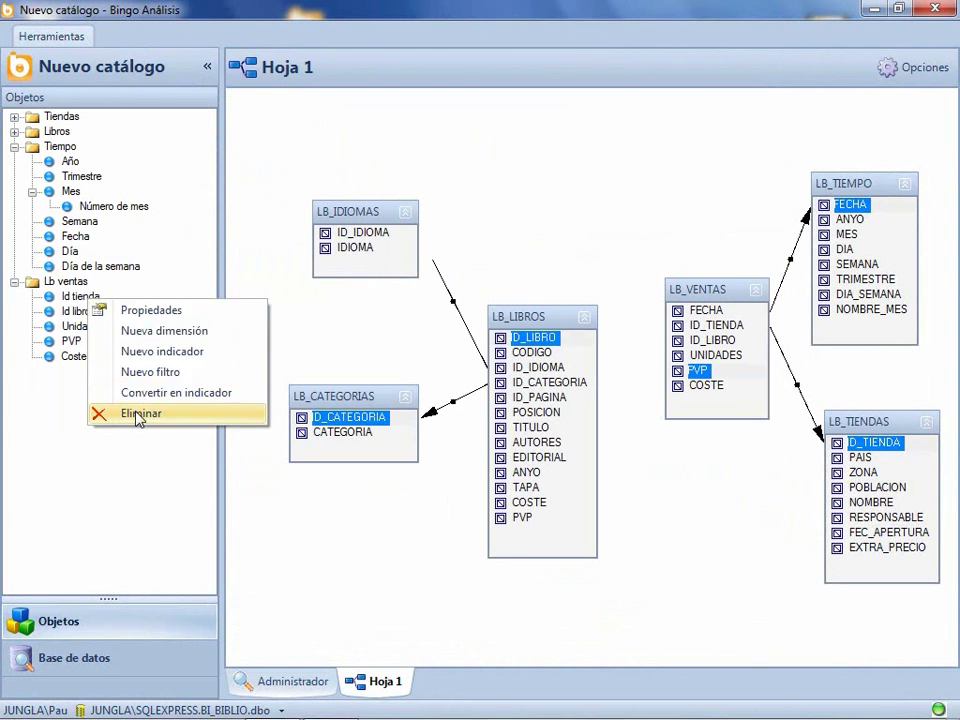
click(137, 414)
right_click(80, 297)
click(134, 414)
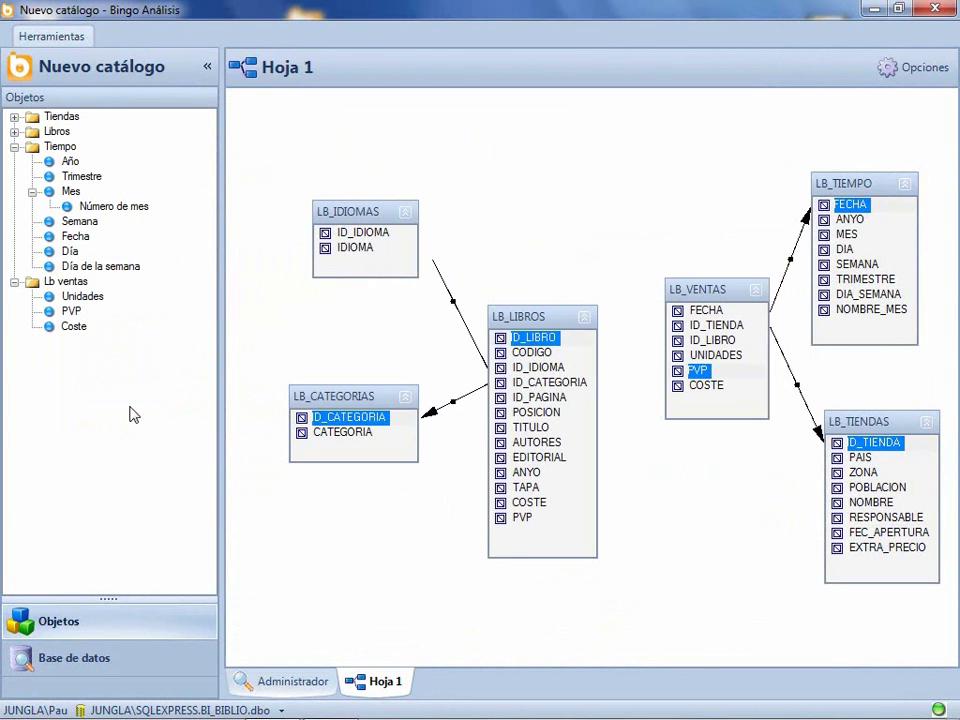
Rename the Lb ventas folder as Ventas.
click(58, 283)
click(58, 283)
text(Ventas)
key(Return)
Convert the Unidades object in Ventas into an indicator and rename it Unidades vendidas.
right_click(74, 299)
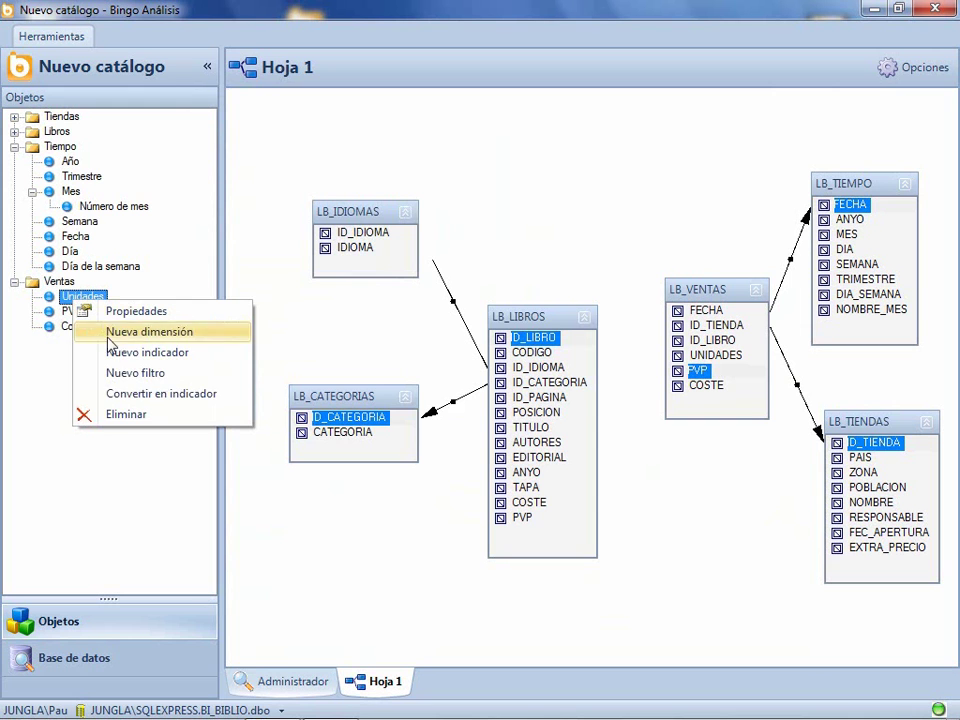
click(131, 394)
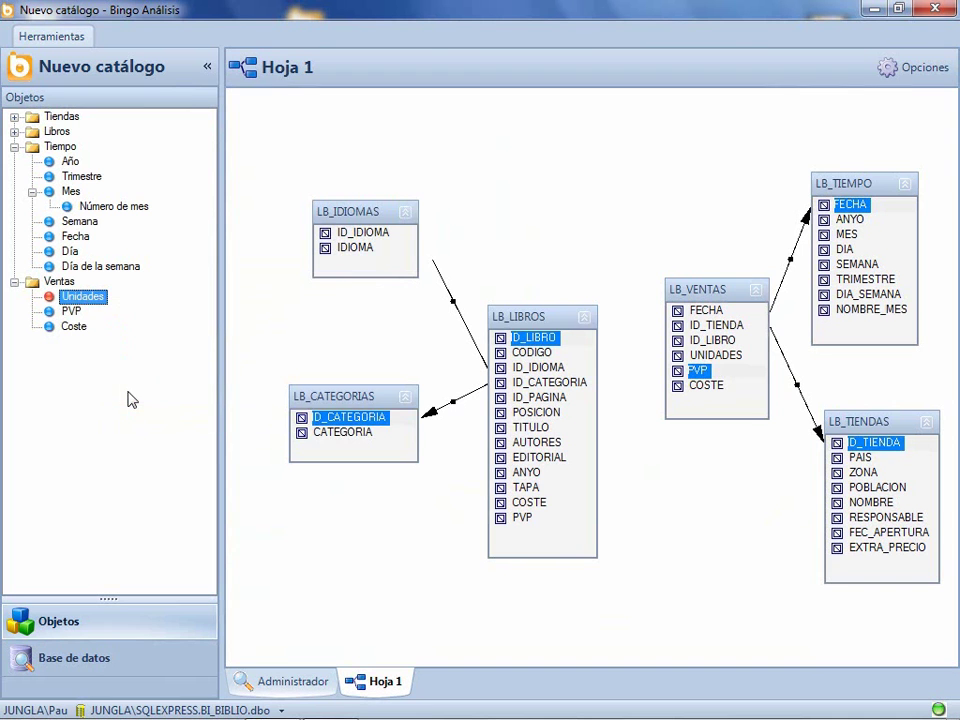
right_click(78, 296)
click(113, 310)
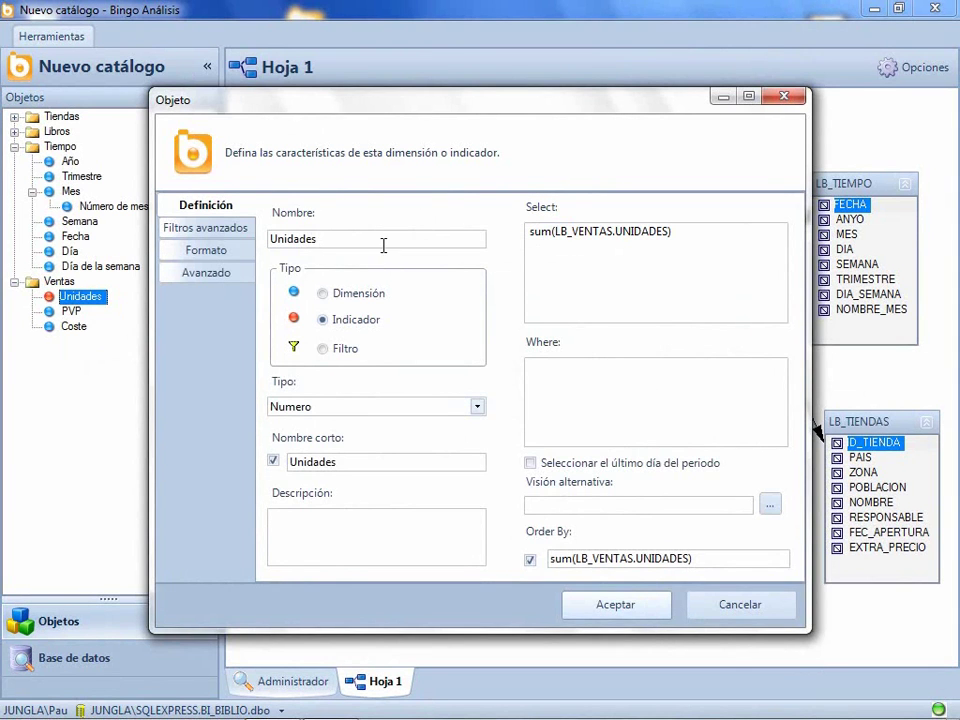
text(vendidas)
key(Return)
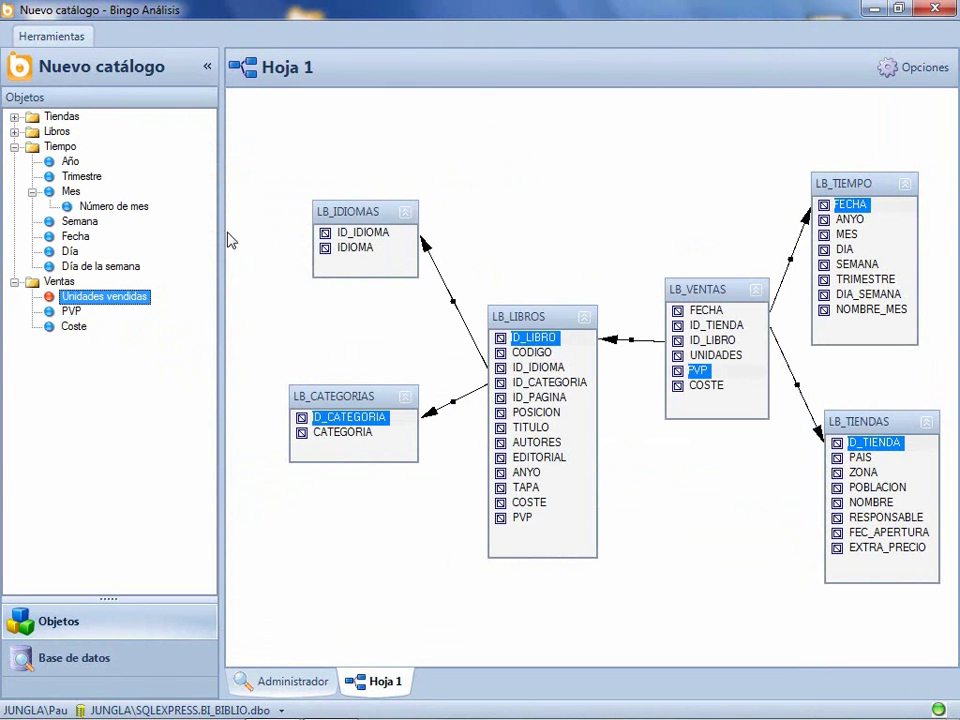
Convert the PVP object in Ventas into an indicator and name it Importe in its properties.
right_click(68, 310)
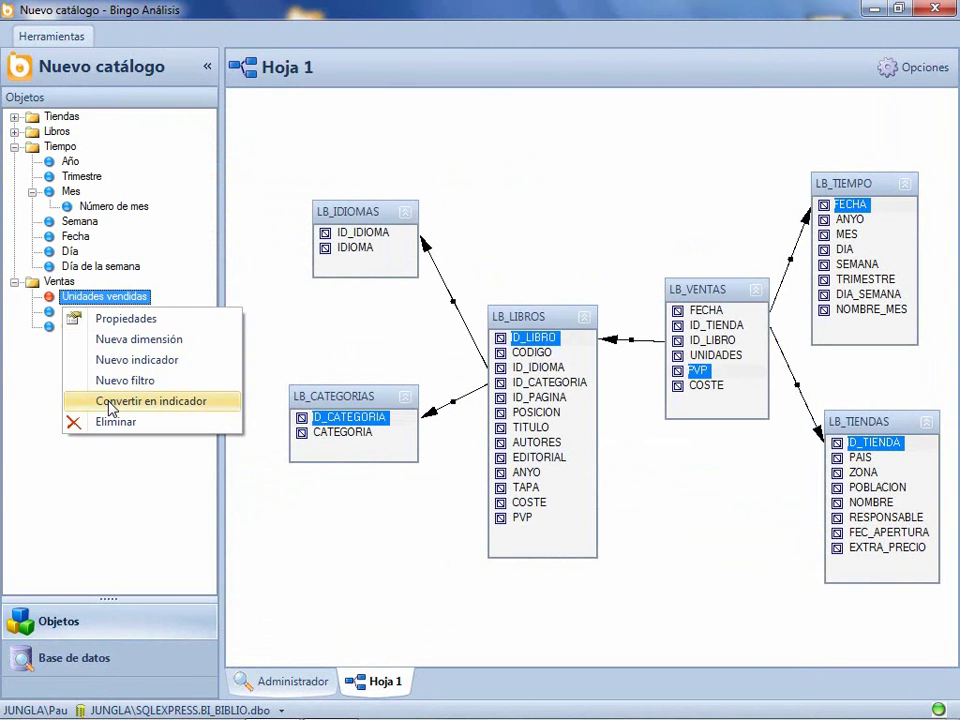
click(80, 400)
right_click(78, 315)
click(104, 326)
double_click(295, 238)
text(Importe)
Apply the Moneda format 1.234,12 € to the Importe indicator and accept its properties.
click(170, 258)
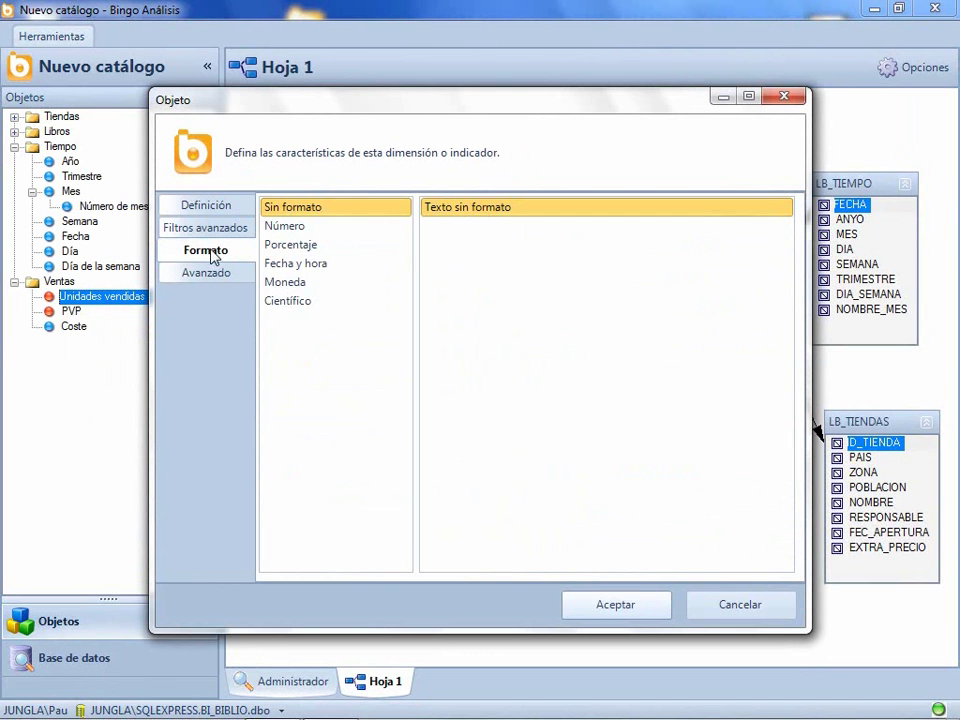
click(284, 281)
click(432, 246)
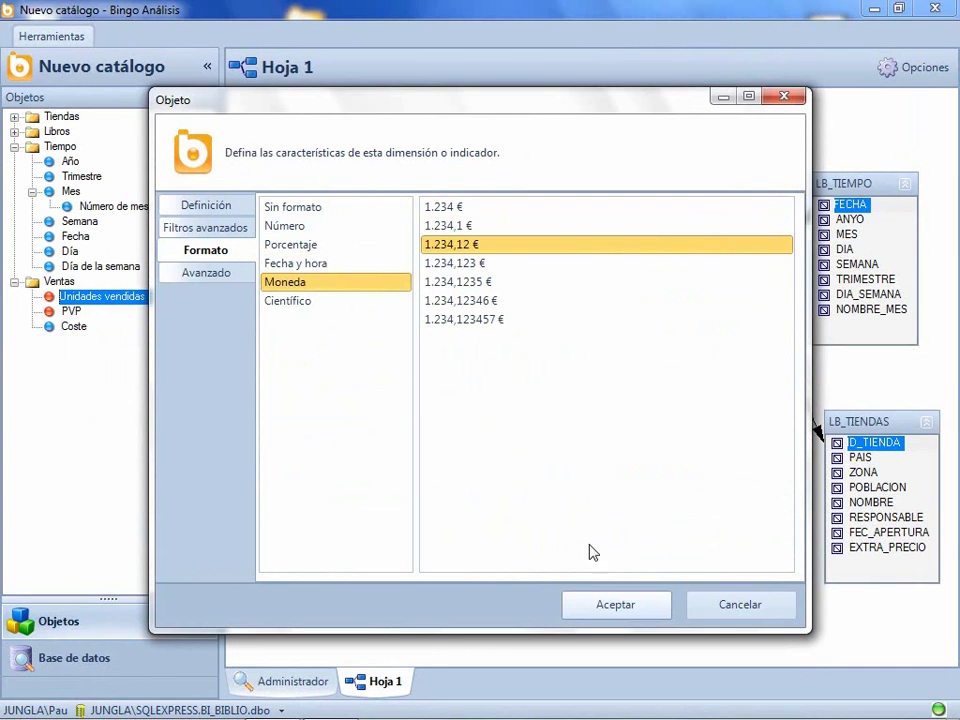
click(600, 604)
In the Coste object's properties, set the type to Indicador and wrap LB_VENTAS.COSTE in a sum in the Select expression.
right_click(70, 326)
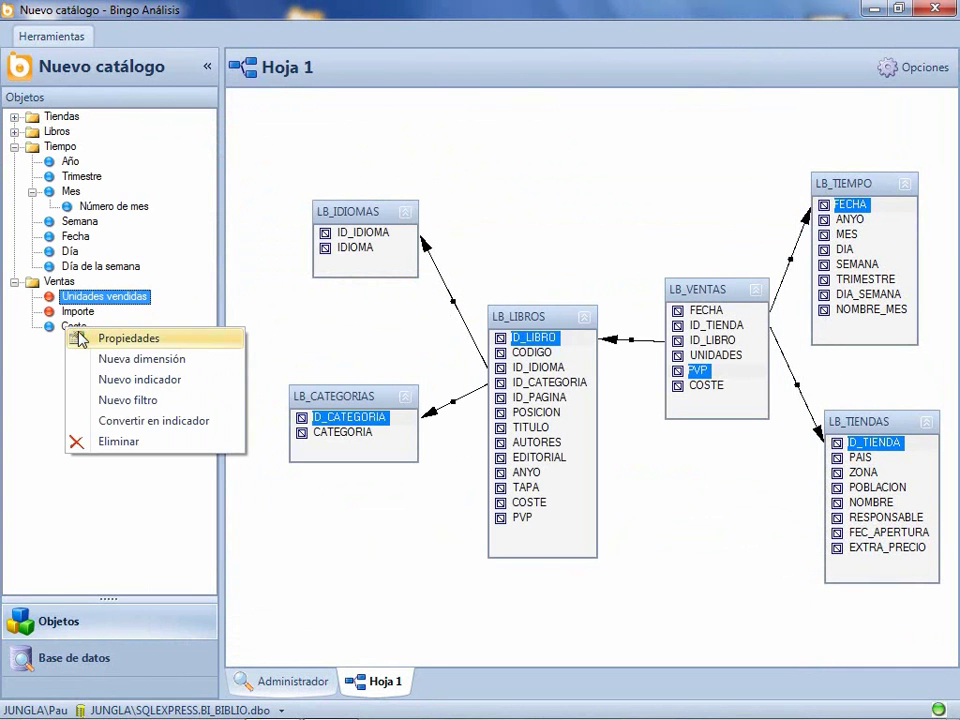
click(77, 338)
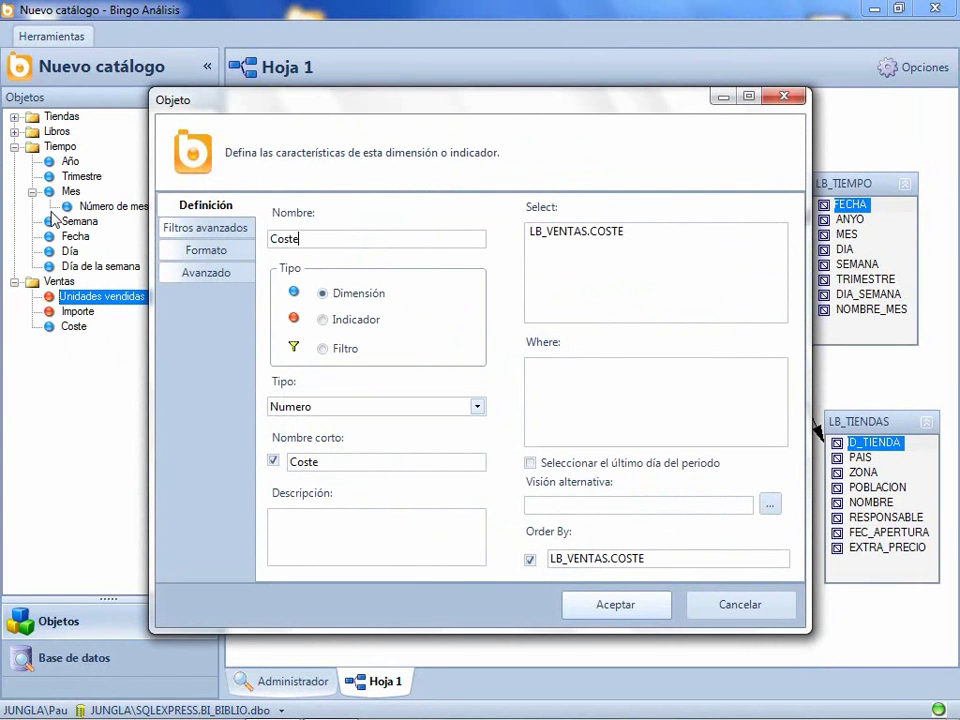
click(322, 319)
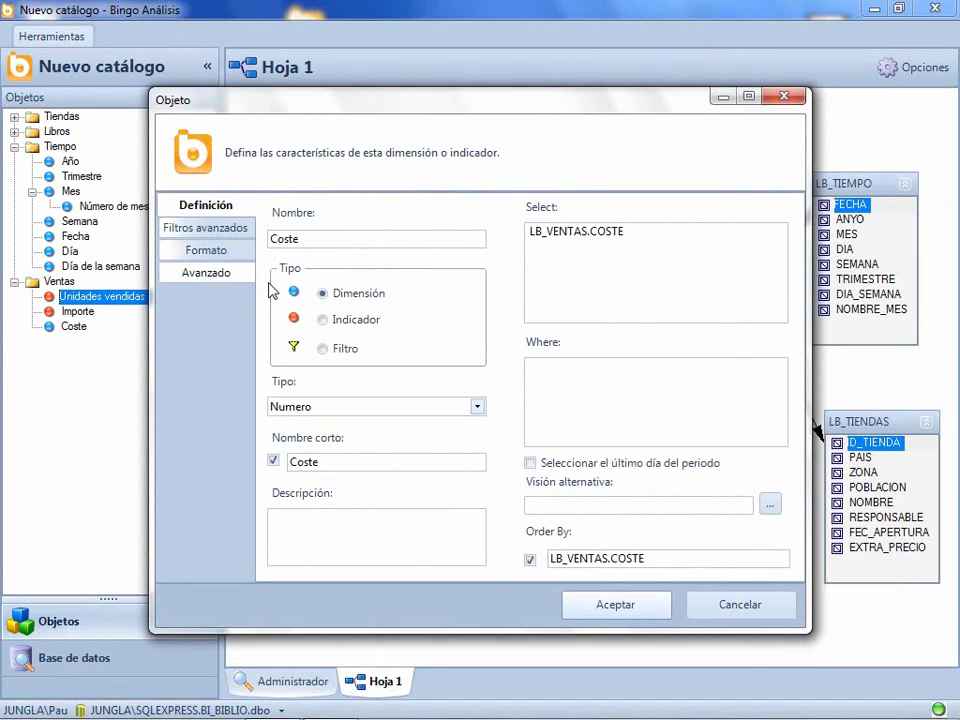
click(528, 232)
text(sum()
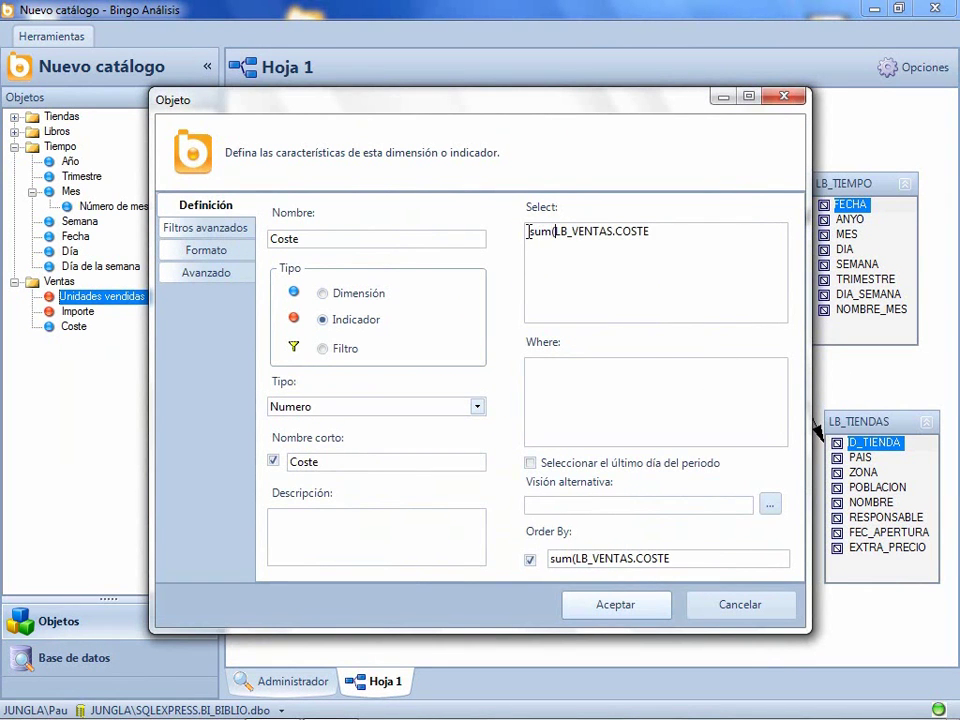
Apply the Moneda format 1.234,12 € to the Coste indicator and accept its properties.
click(203, 250)
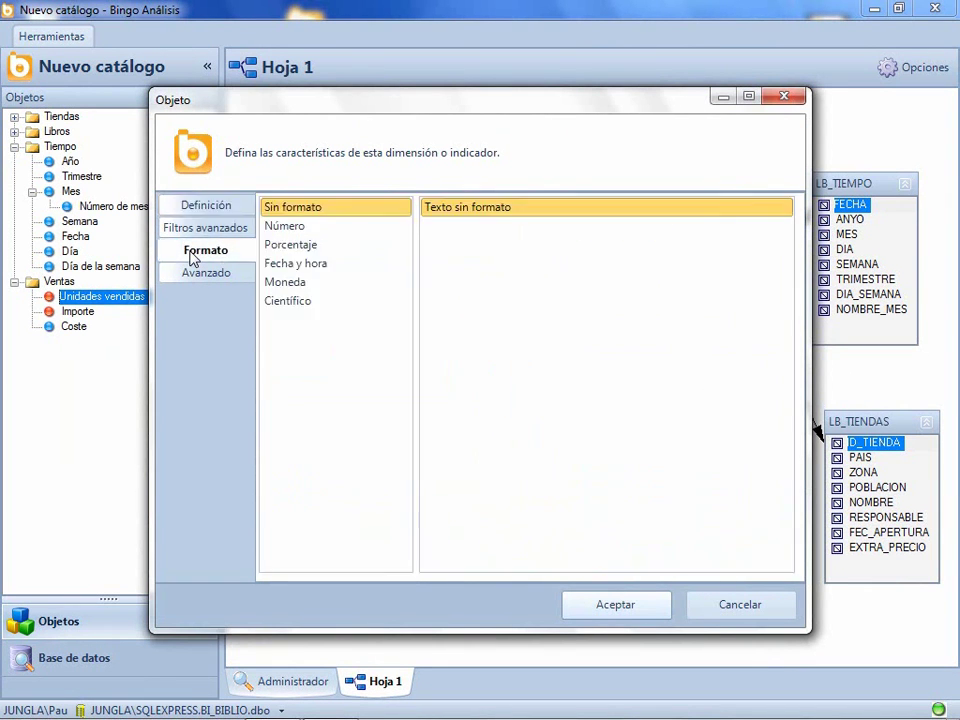
click(286, 281)
click(437, 246)
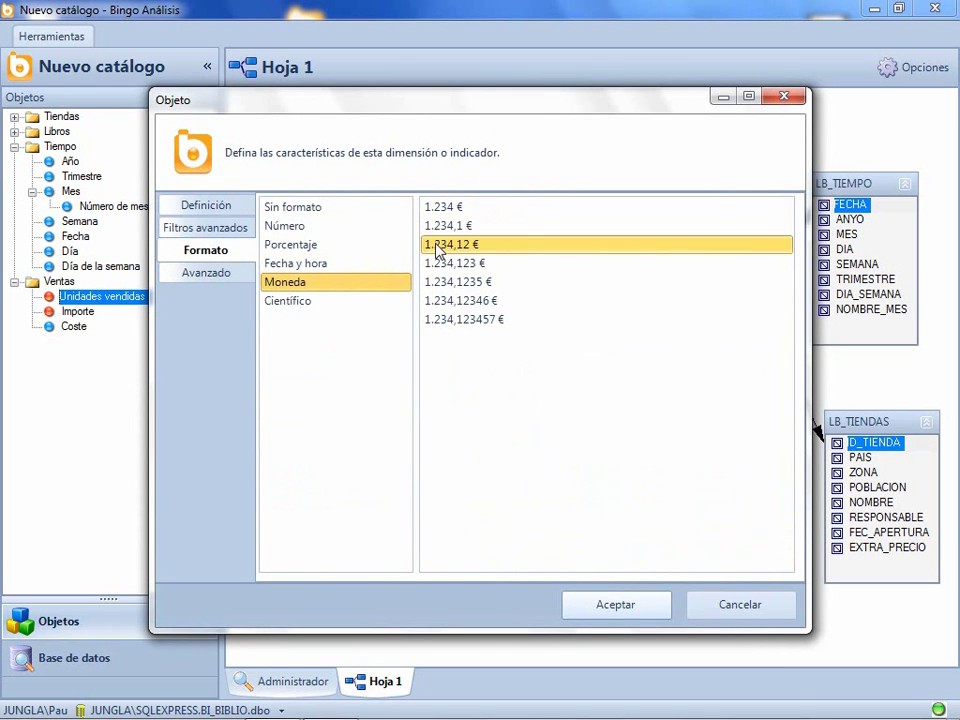
click(604, 602)
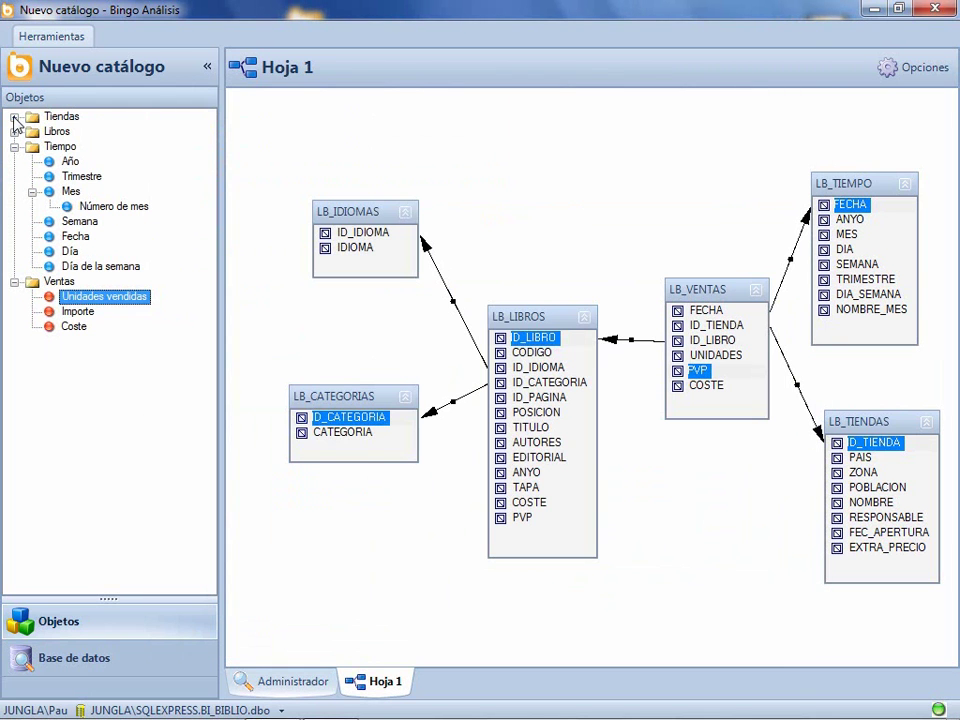
Expand the Tiendas and Libros folders, and name the catalogue La Biblio in its properties.
click(15, 117)
click(15, 222)
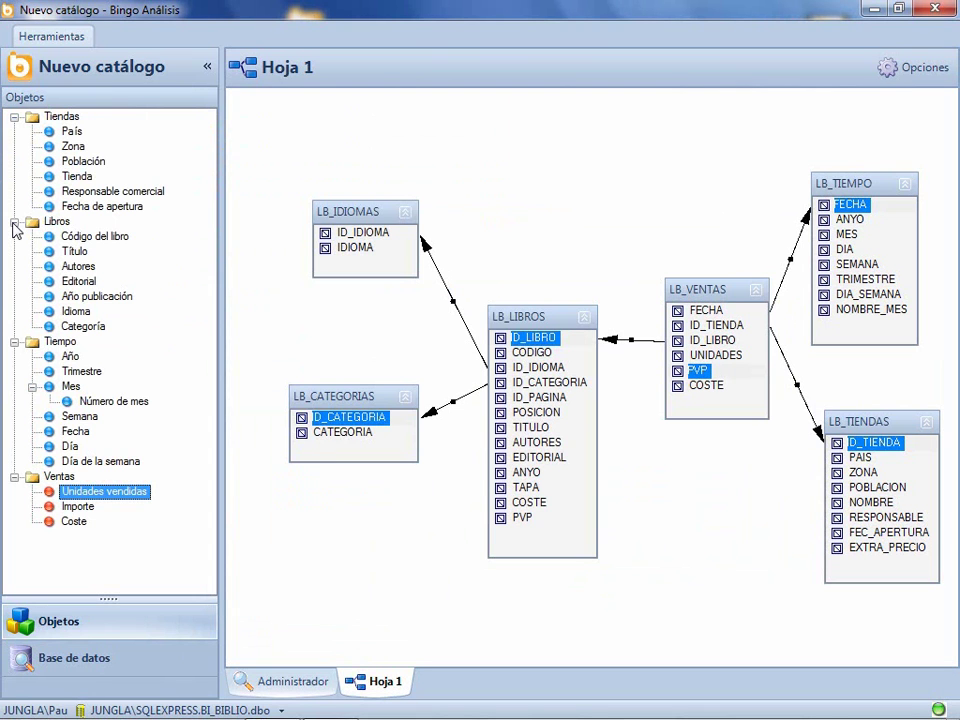
click(24, 38)
click(268, 114)
triple_click(432, 288)
text(La Biblio)
key(Return)
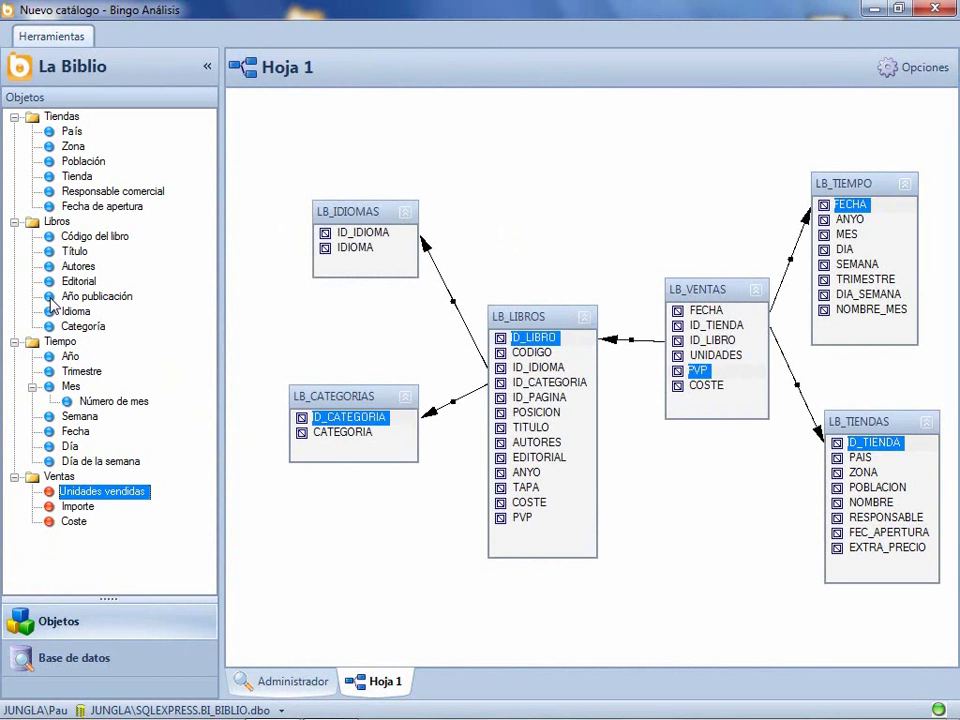
Create a new application named La Biblio that uses the La Biblio catalogue as its data source.
click(20, 37)
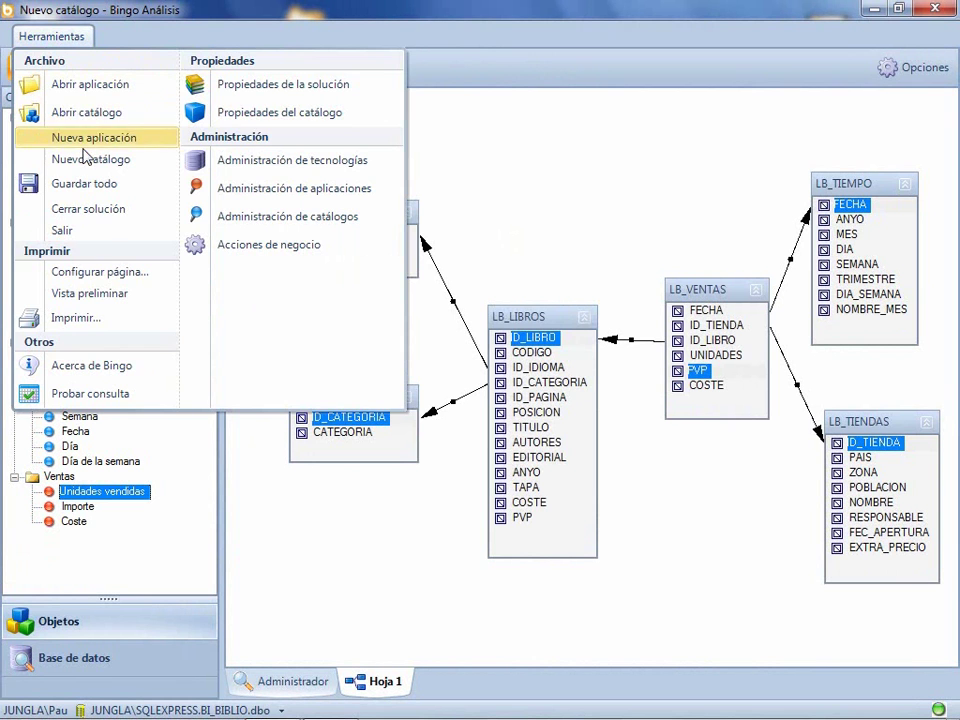
click(52, 112)
key(shift+Home)
text(La Bib)
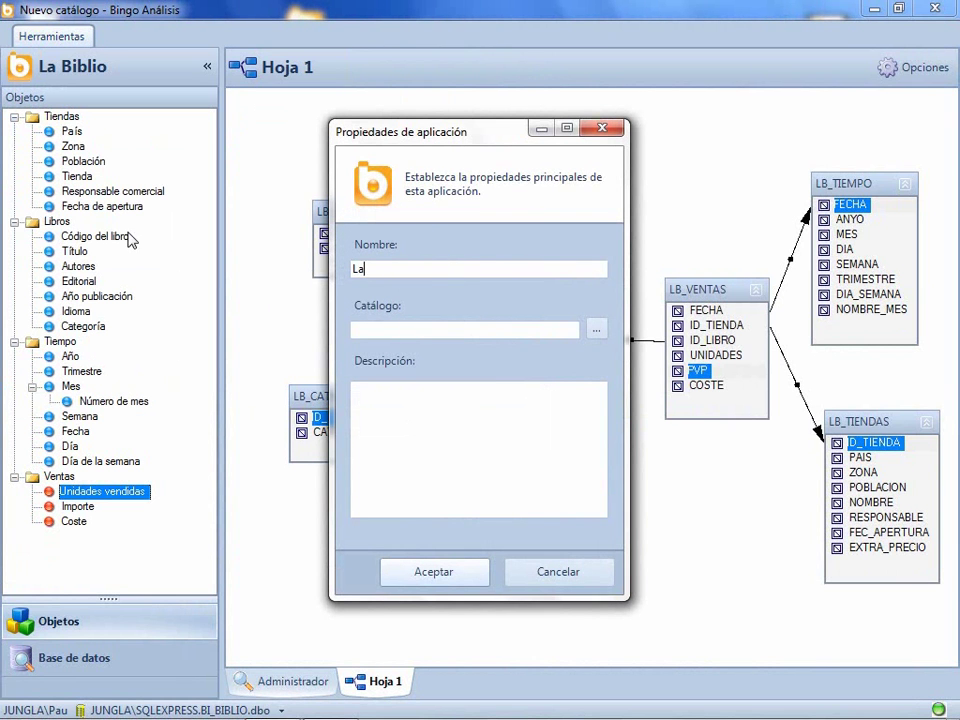
click(596, 329)
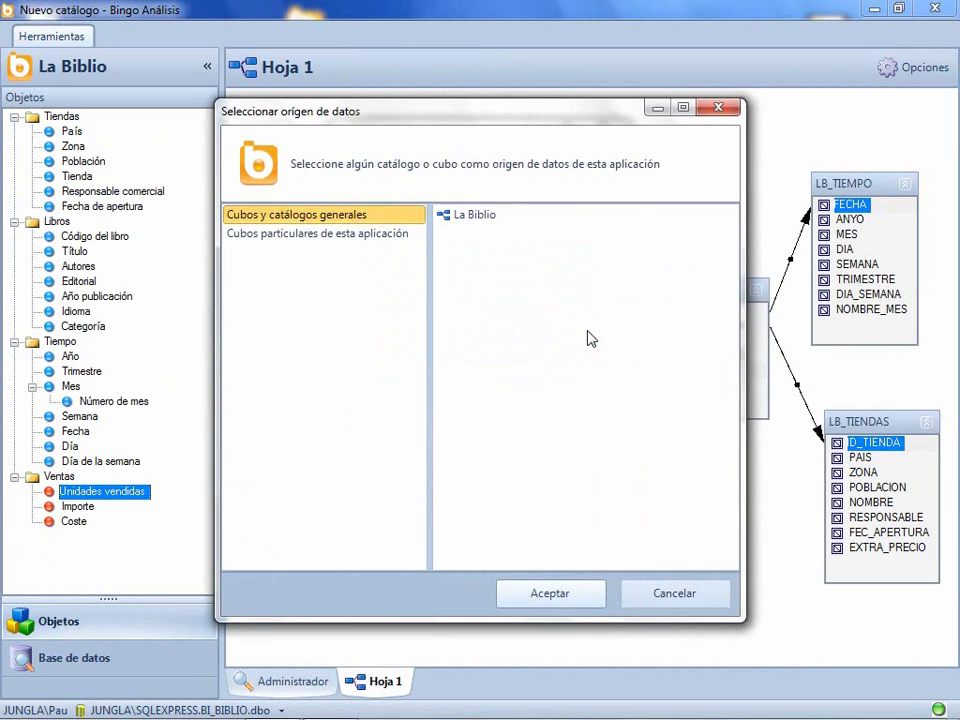
click(465, 216)
click(557, 594)
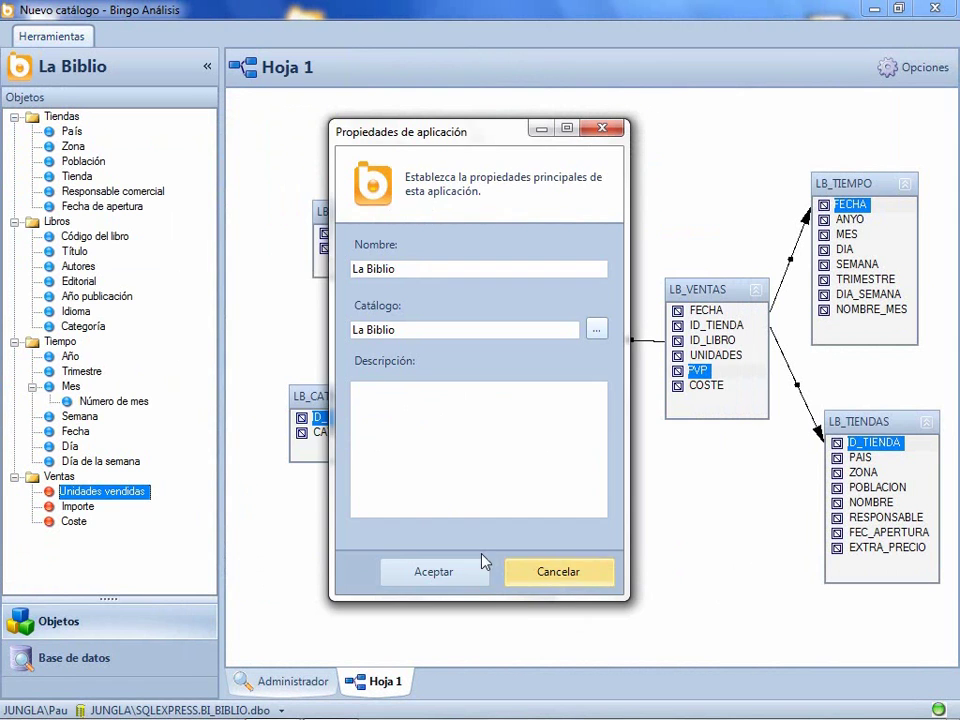
click(407, 570)
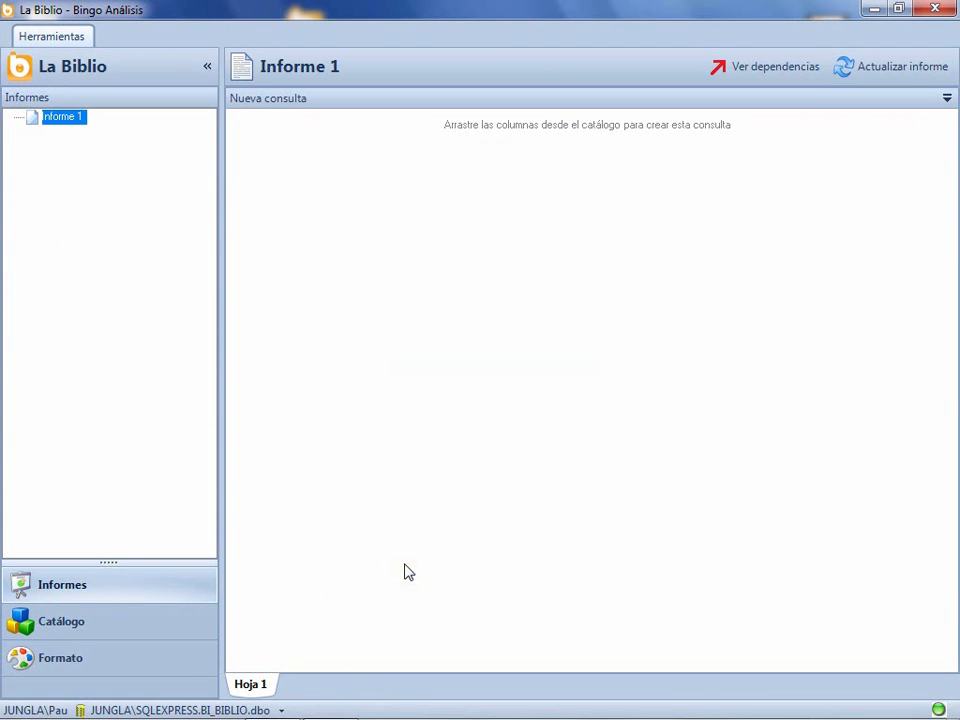
In Informe 1, insert one panel below the query panel and two panels to the left of the upper one.
right_click(413, 108)
click(441, 280)
right_click(384, 102)
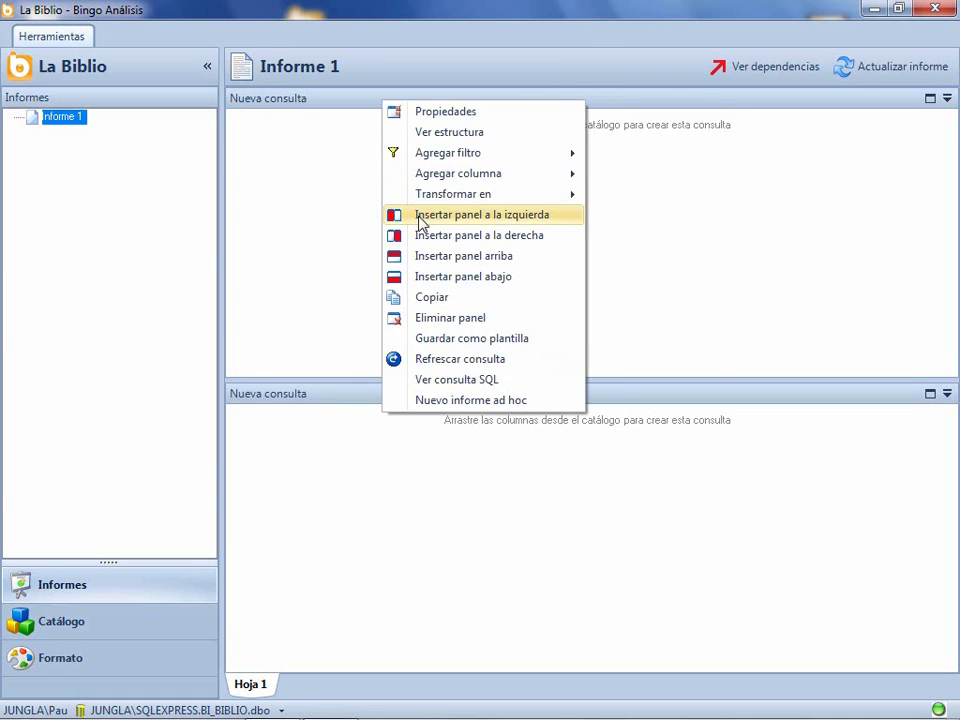
click(420, 216)
right_click(360, 108)
click(410, 216)
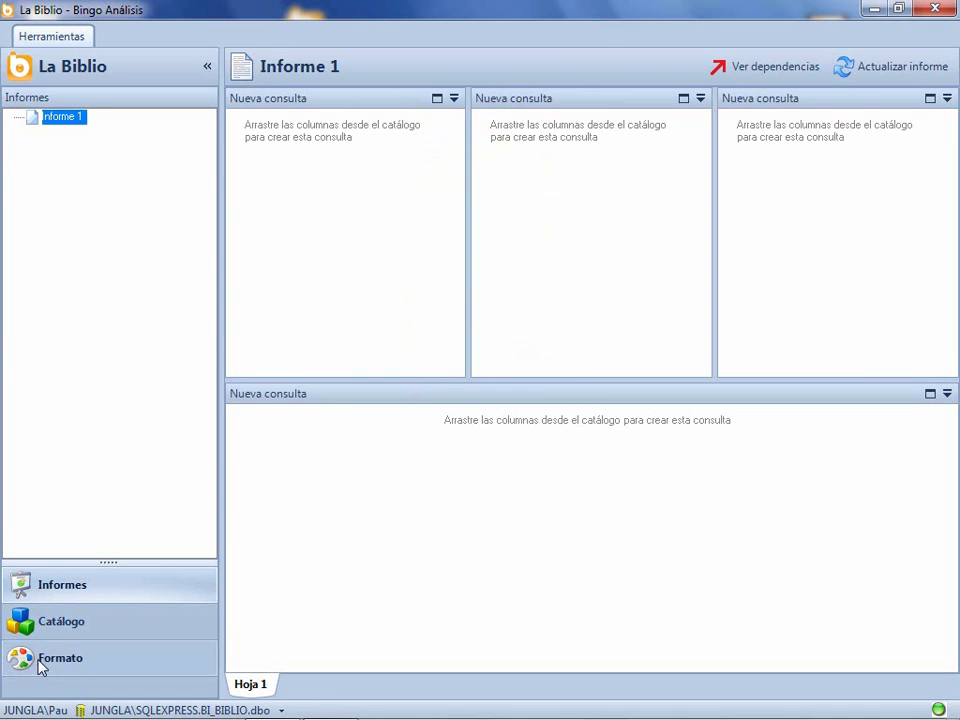
Fill the three upper panels of Informe 1 with País, Población and Tienda, respectively, from the catalogue's Tiendas folder.
click(66, 625)
click(14, 117)
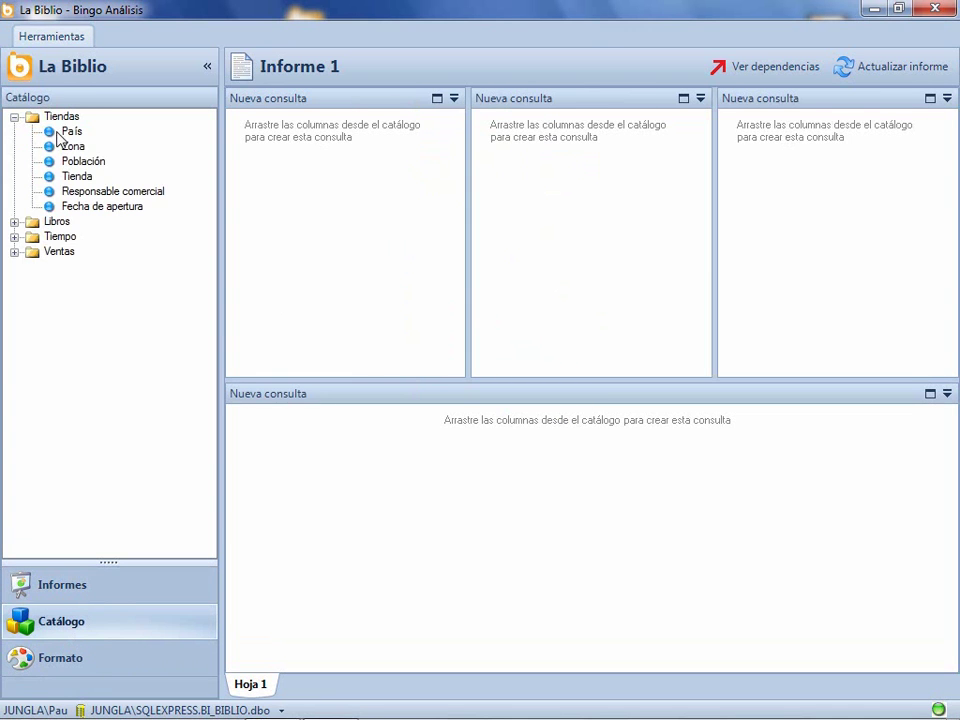
drag(68, 132, 290, 175)
drag(82, 161, 343, 176)
drag(77, 177, 767, 191)
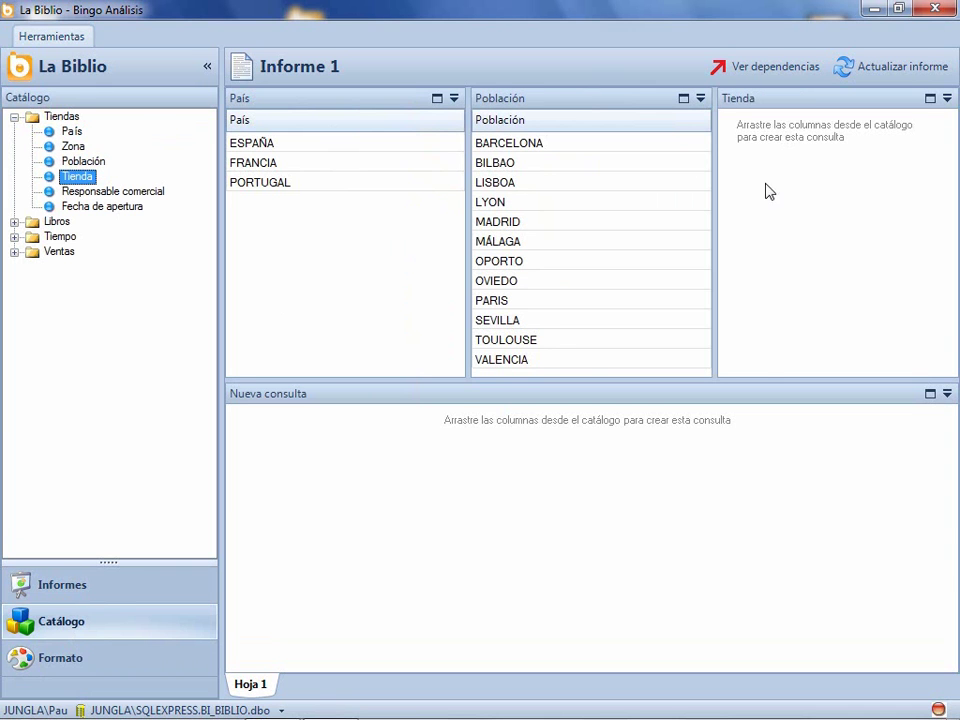
Add the Importe indicator from the Ventas folder to the País, Población and Tienda panels.
click(14, 251)
drag(76, 281, 253, 167)
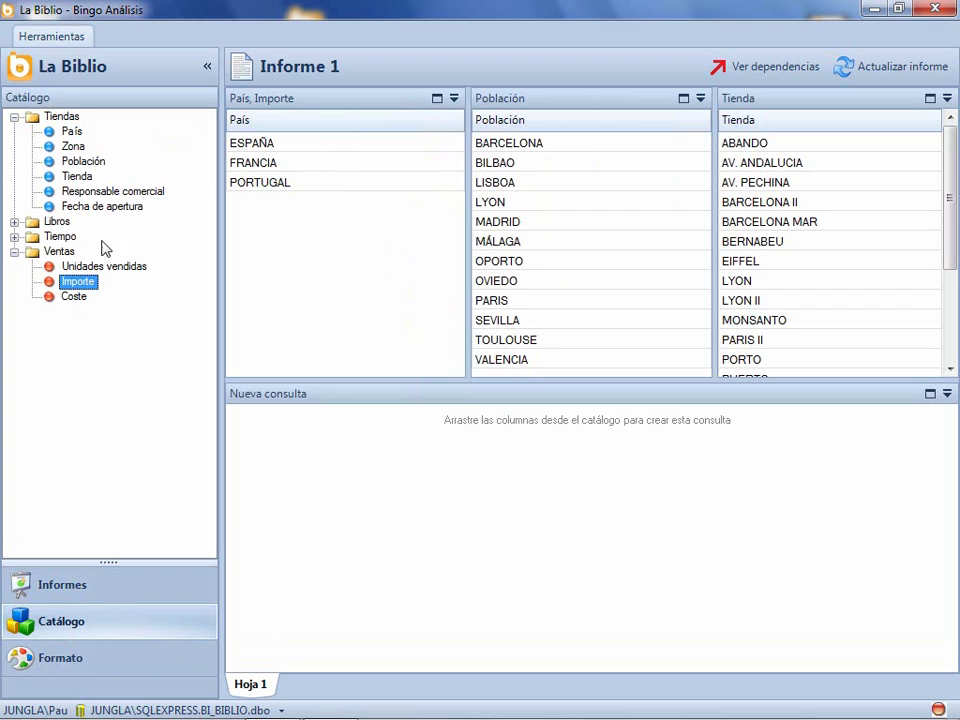
drag(84, 288, 523, 199)
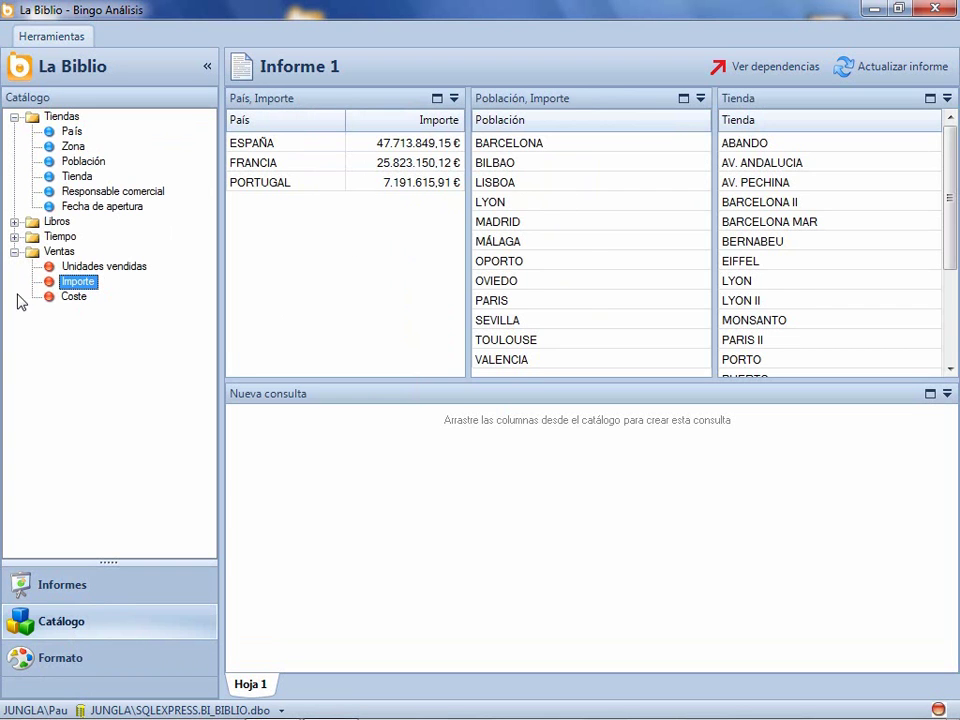
drag(76, 288, 720, 180)
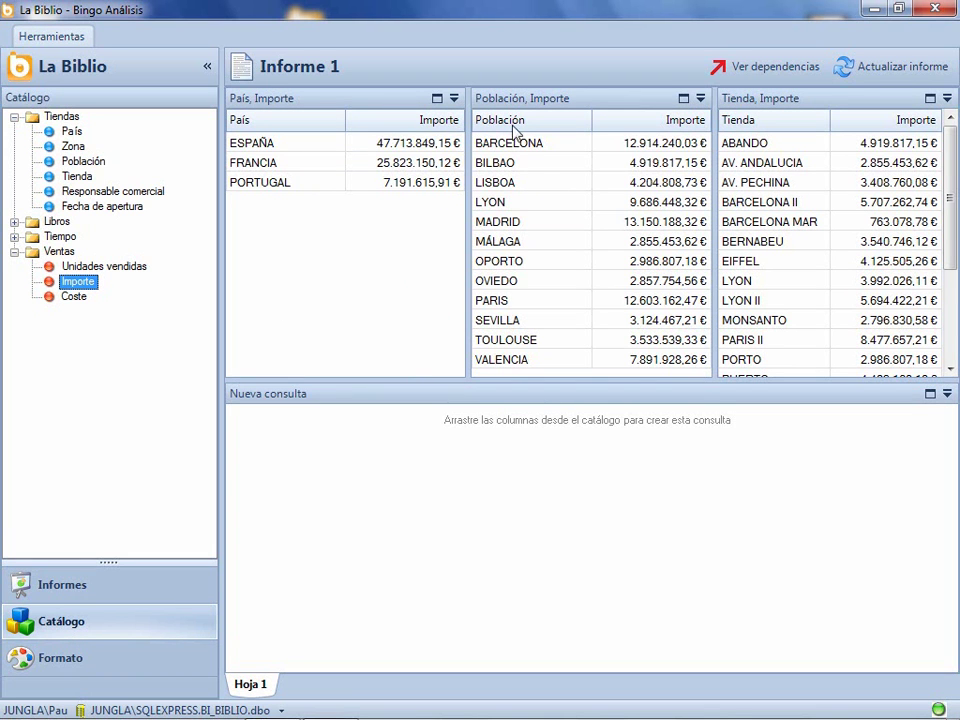
Build a query of Mes and Importe in the lower panel and transform it into a column chart.
click(15, 236)
drag(70, 282, 300, 470)
drag(70, 385, 328, 428)
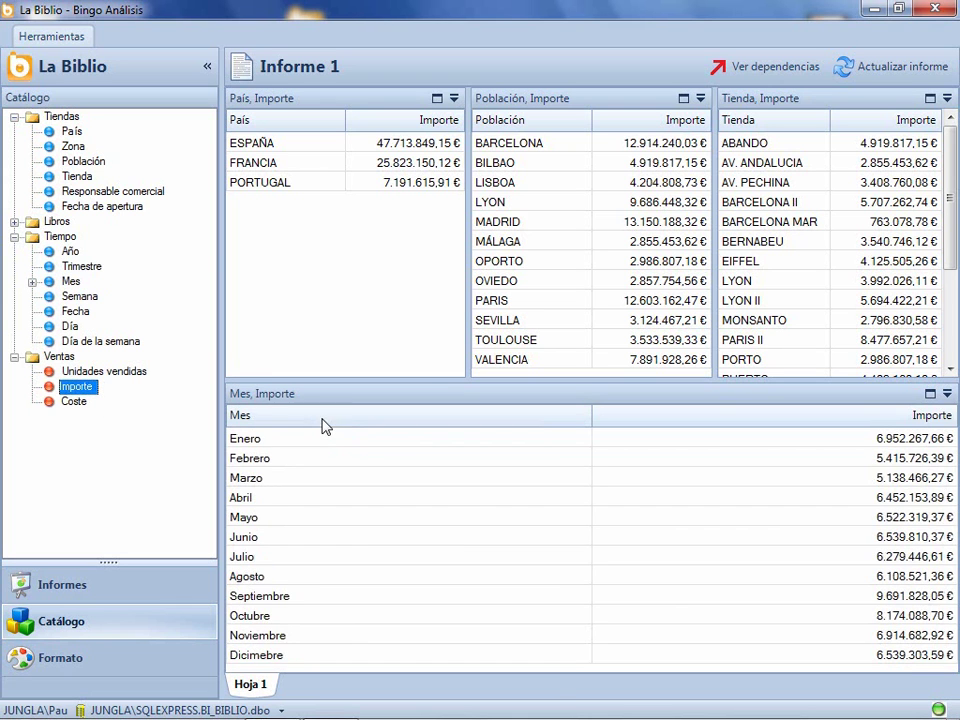
right_click(354, 392)
mouse_move(436, 468)
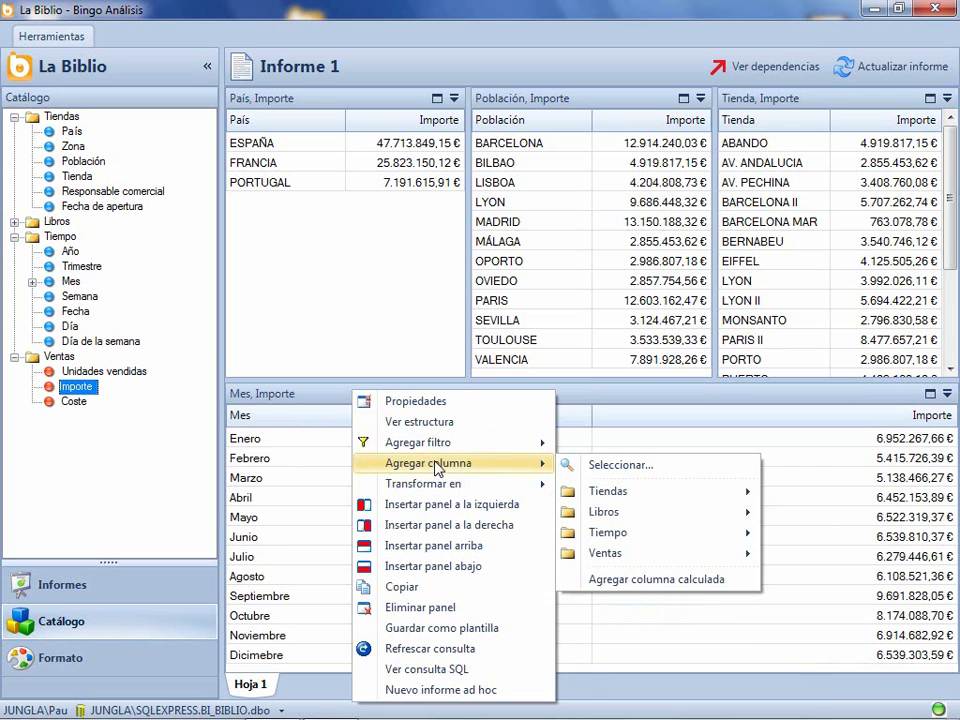
click(560, 512)
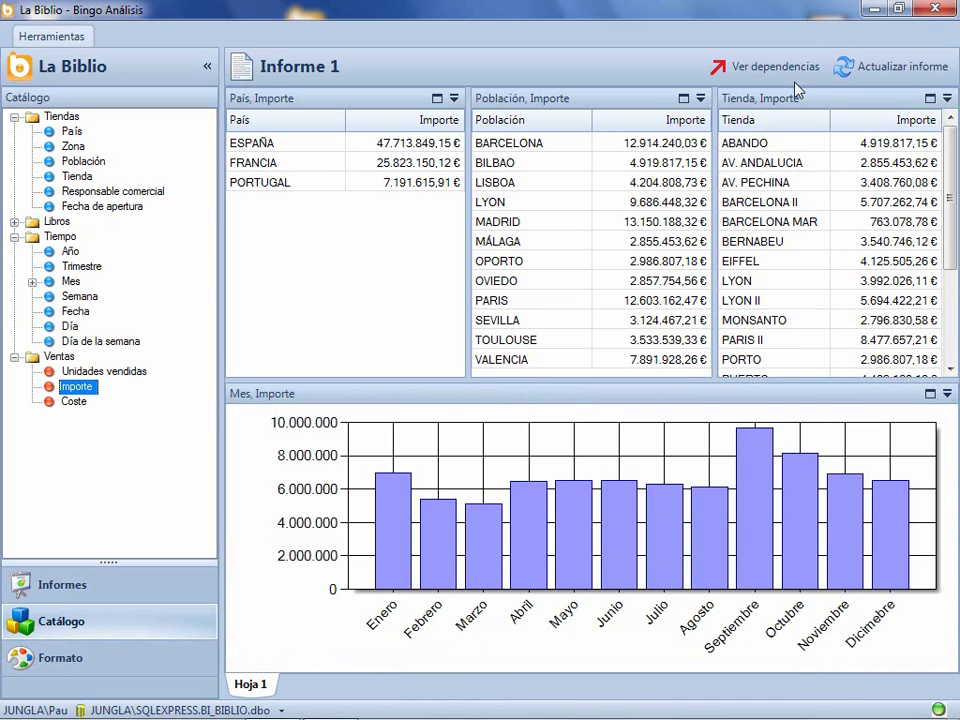
Show the dependencies, link País to Población, Población to Tienda and Tienda to the monthly chart, and hide them again.
click(760, 67)
drag(570, 237, 570, 230)
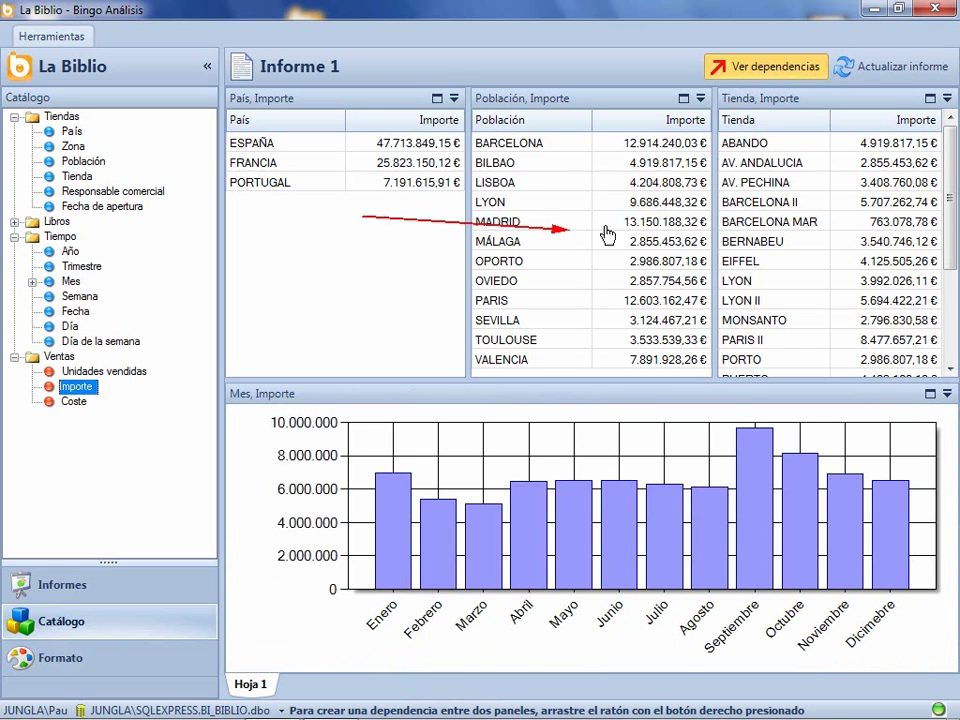
drag(838, 278, 608, 562)
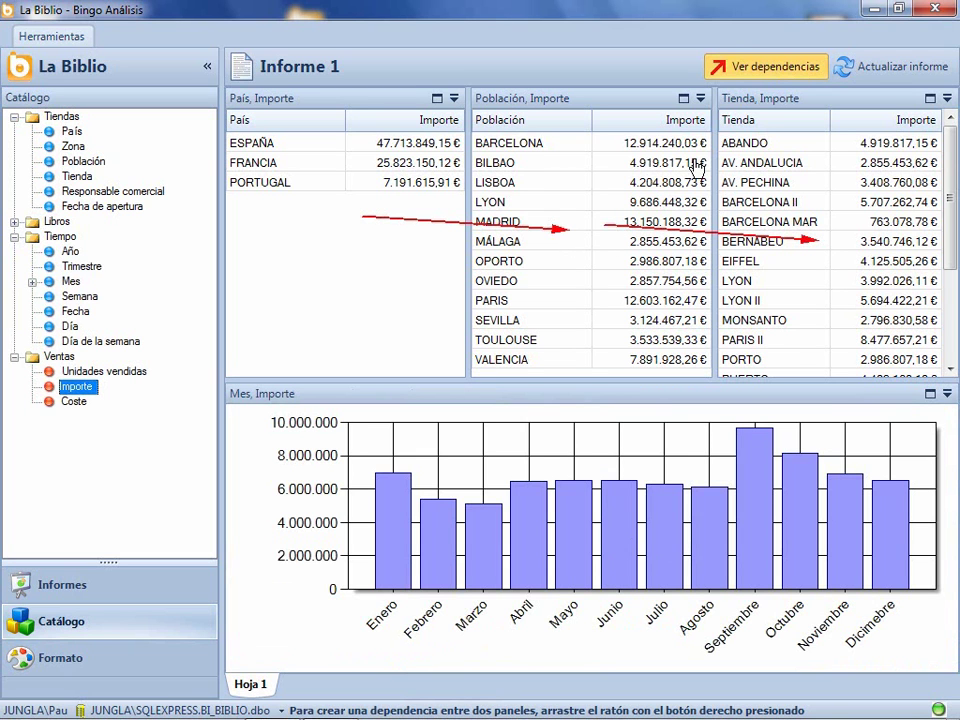
click(760, 65)
Filter the report by ESPAÑA and the ABANDO store, and view the monthly chart's SQL query with its SELECT statement highlighted.
click(318, 148)
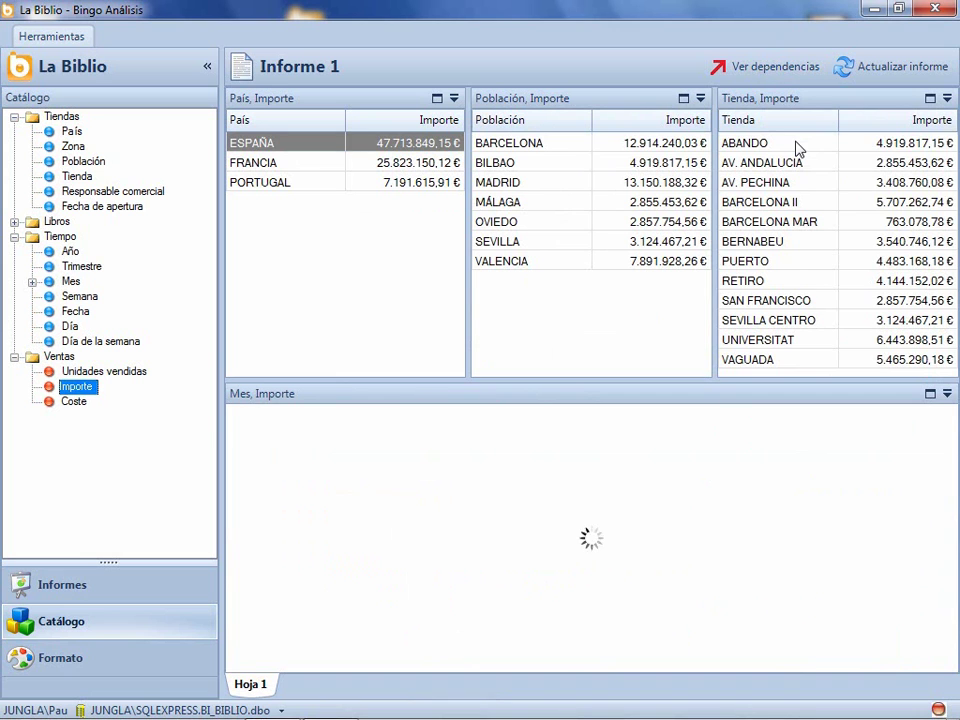
click(797, 148)
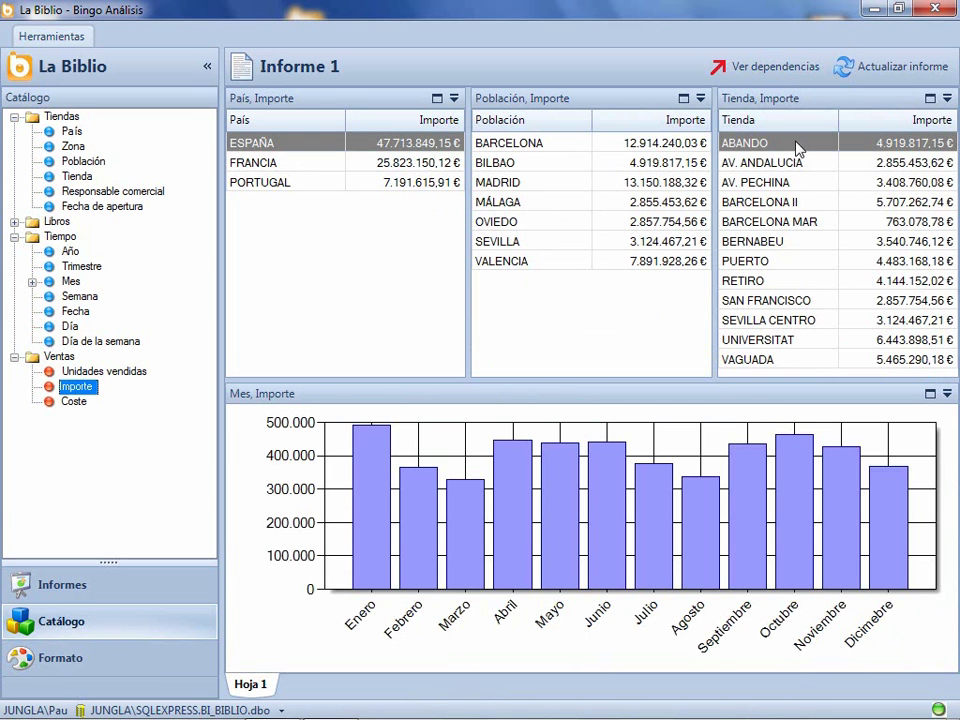
right_click(531, 393)
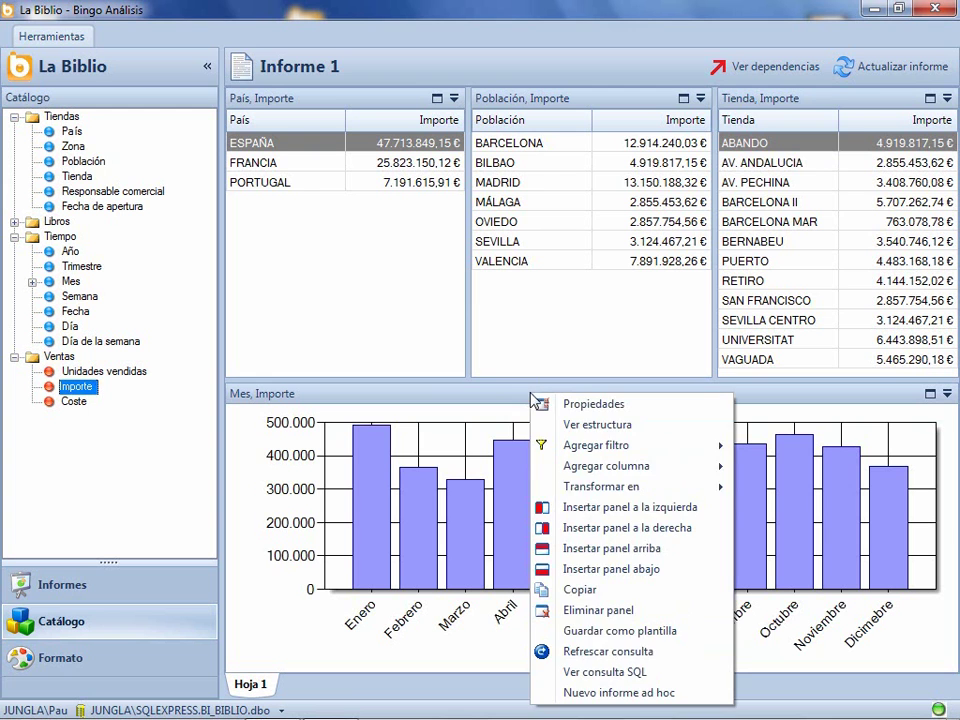
click(597, 672)
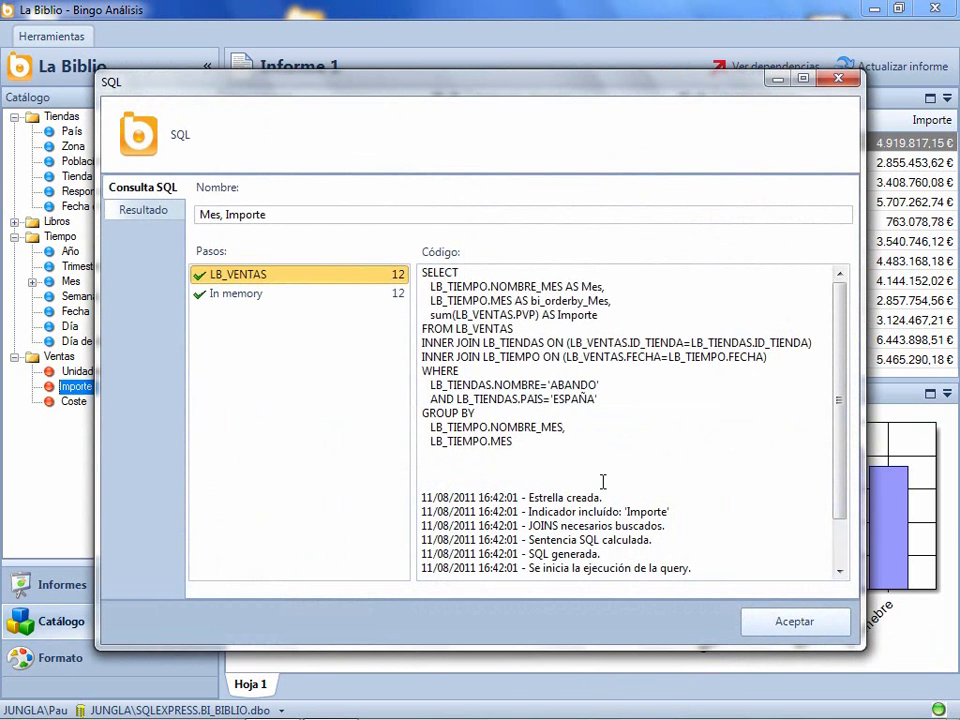
drag(600, 493, 199, 156)
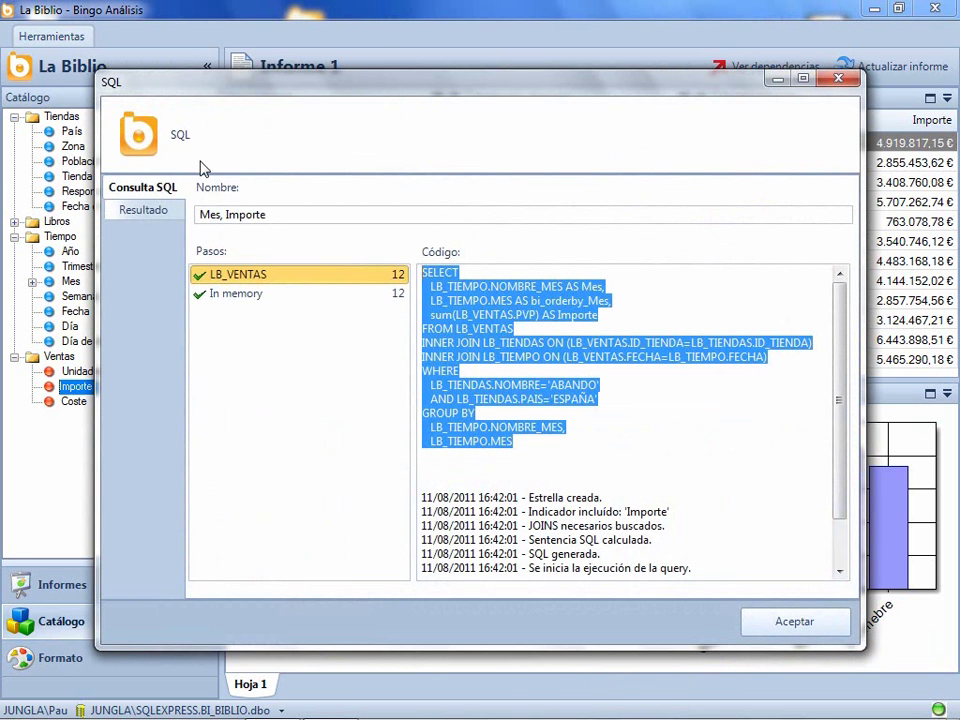